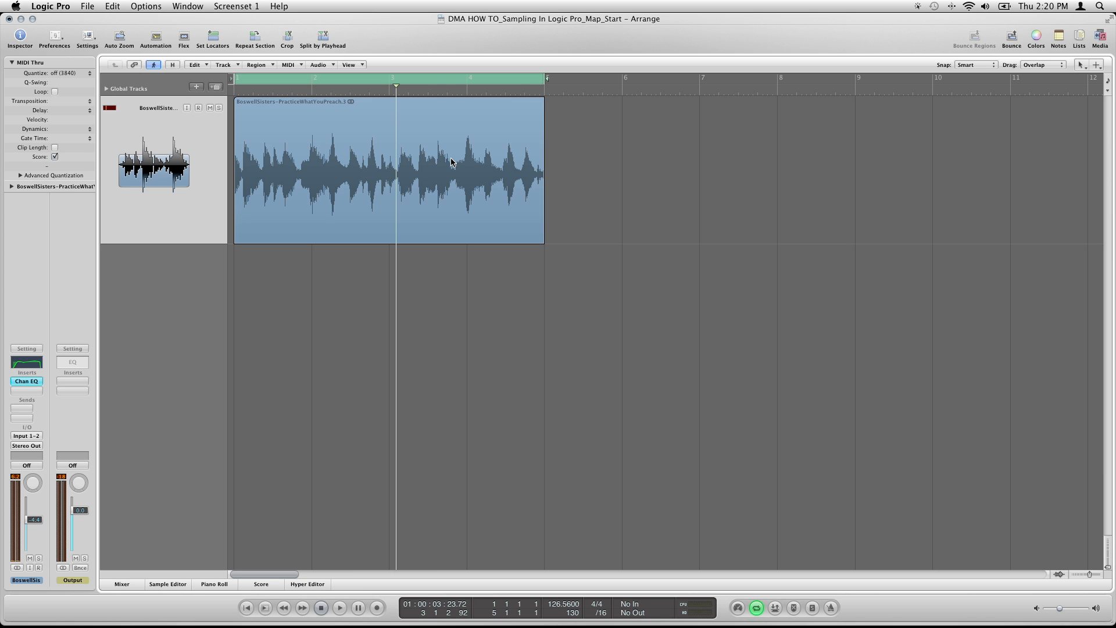
Lengthen the audio region's end to about the middle of bar 8 and undo the change
left_click(344, 157)
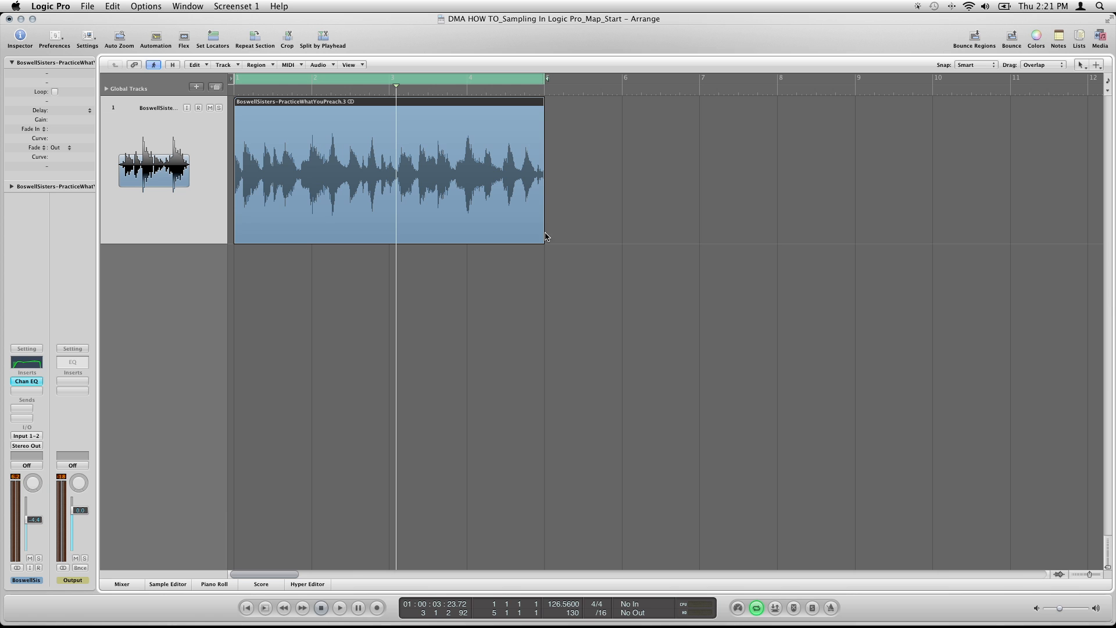
left_click_drag(544, 236, 816, 225)
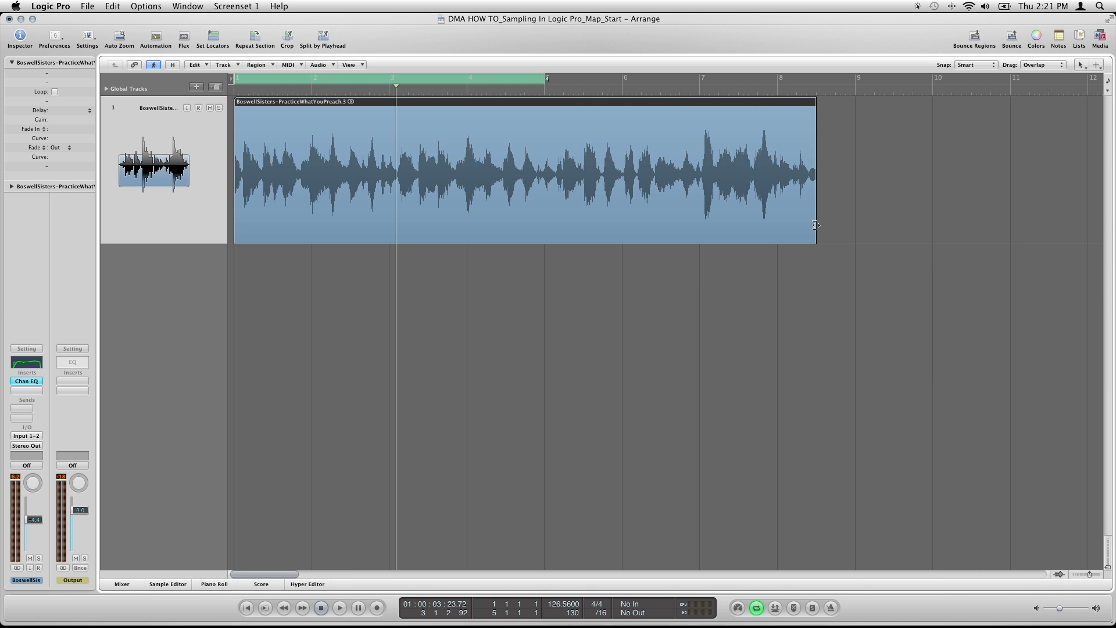
key("super+z")
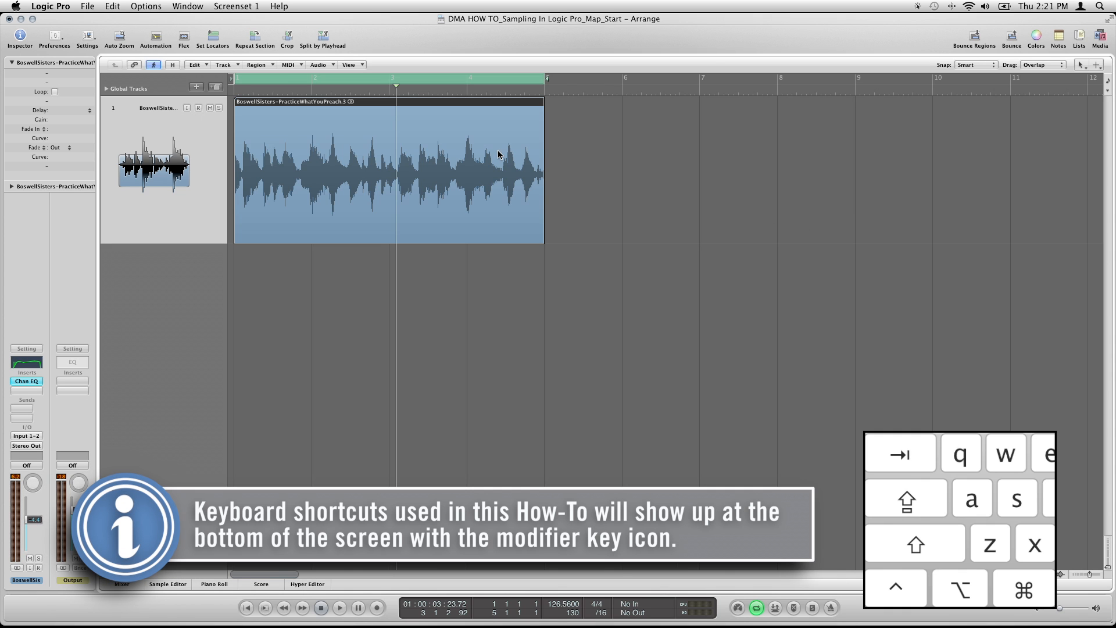
Set up a Bounce In Place of the audio region with the name Sample Cut
right_click(449, 142)
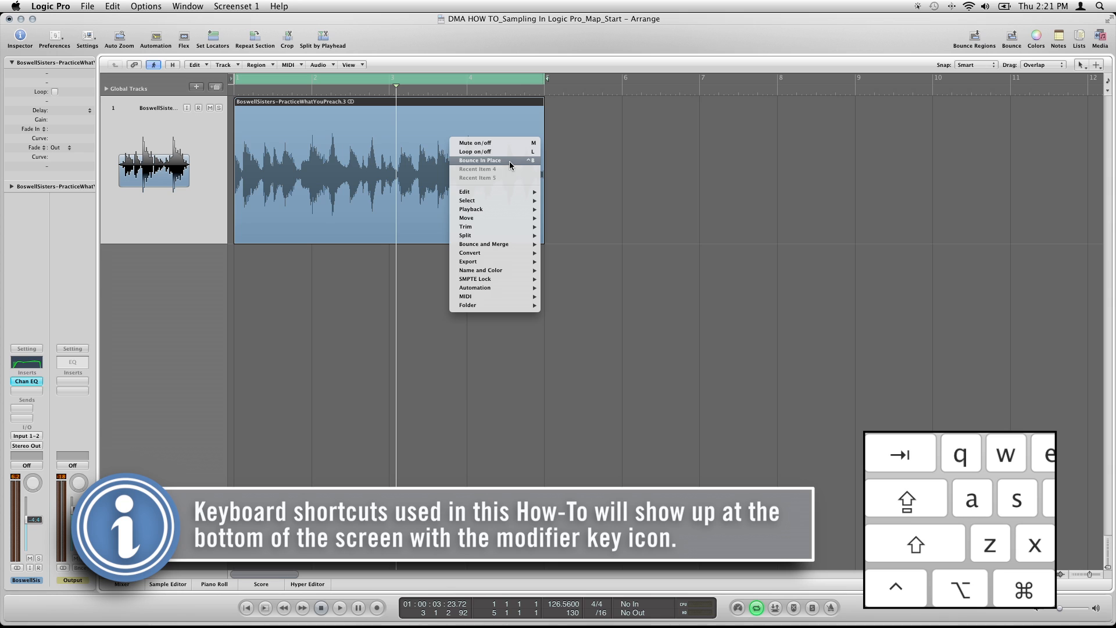
mouse_move(501, 246)
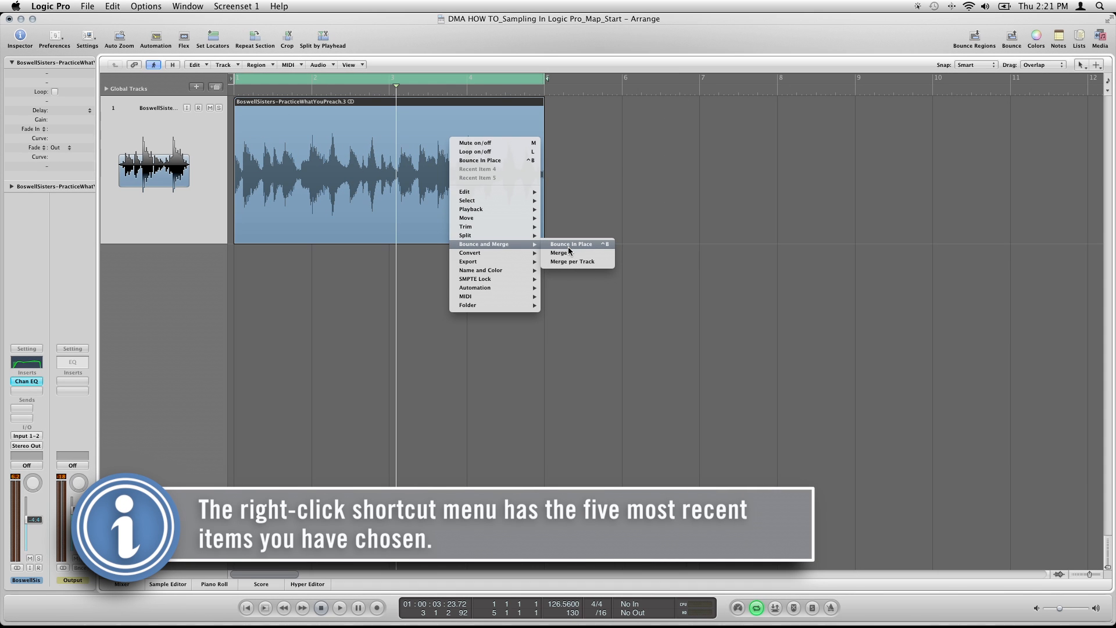
left_click(567, 246)
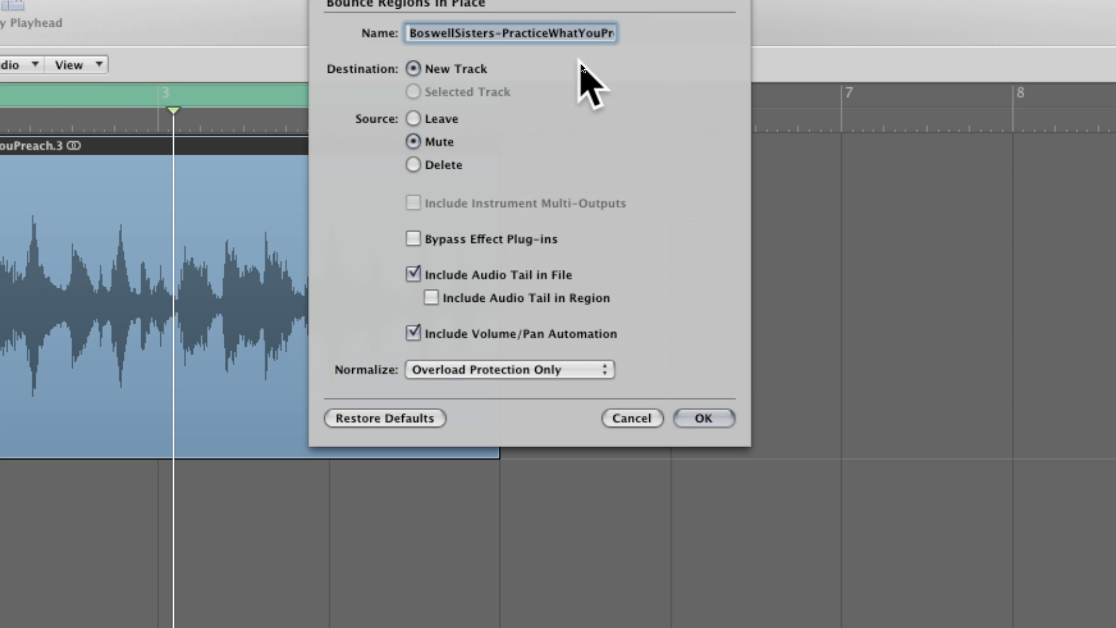
type("S")
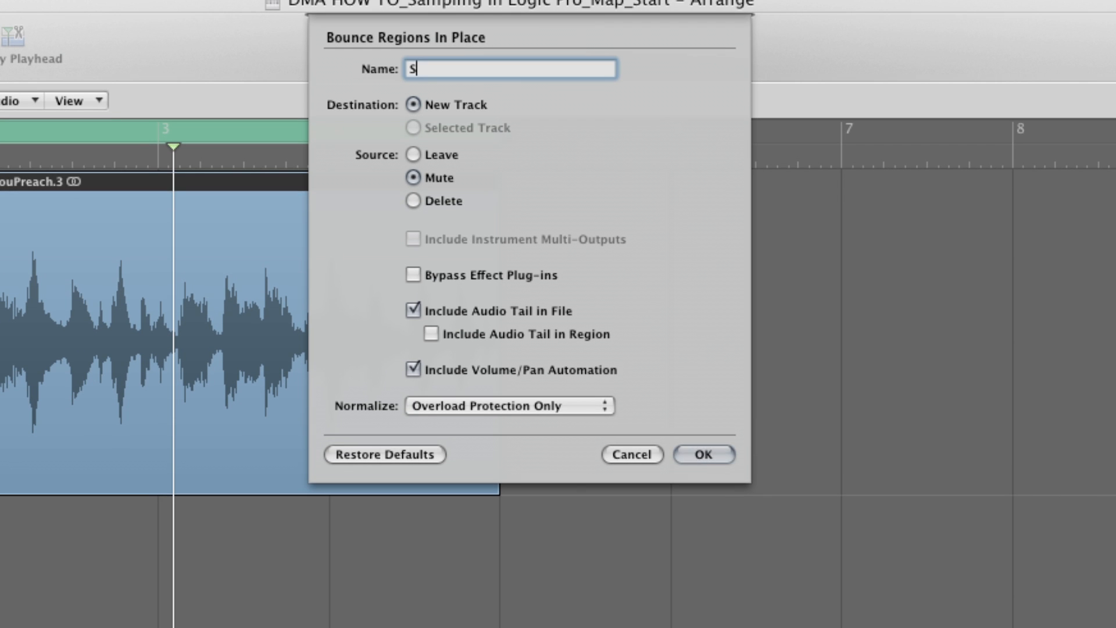
type("ample Cut")
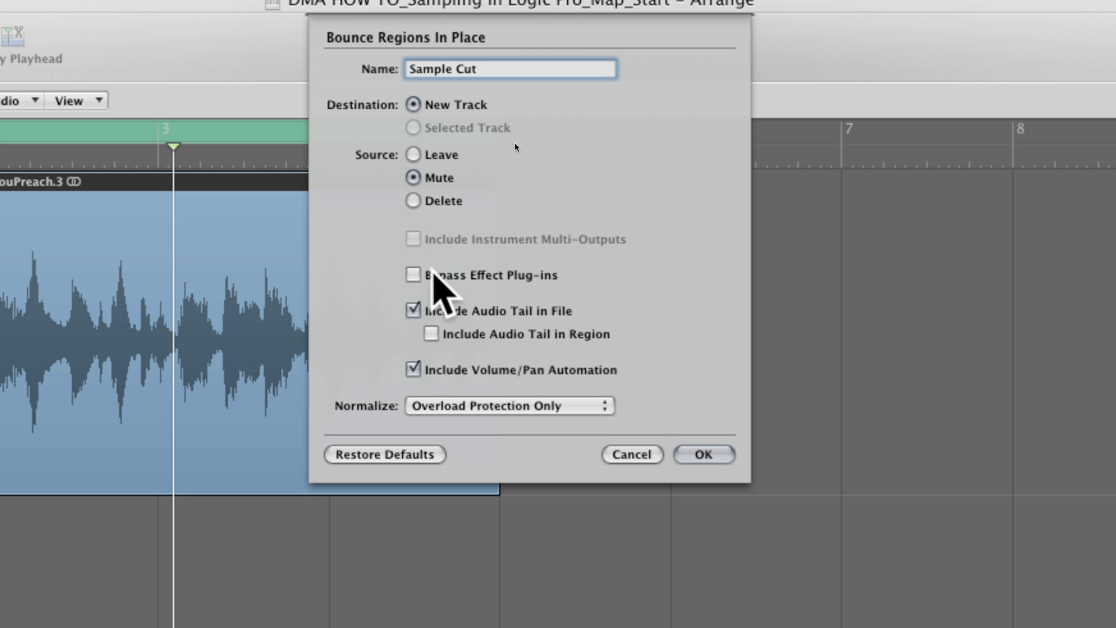
Bounce the region with effect plug-ins bypassed, volume/pan automation excluded and Normalize set to Off
left_click(413, 275)
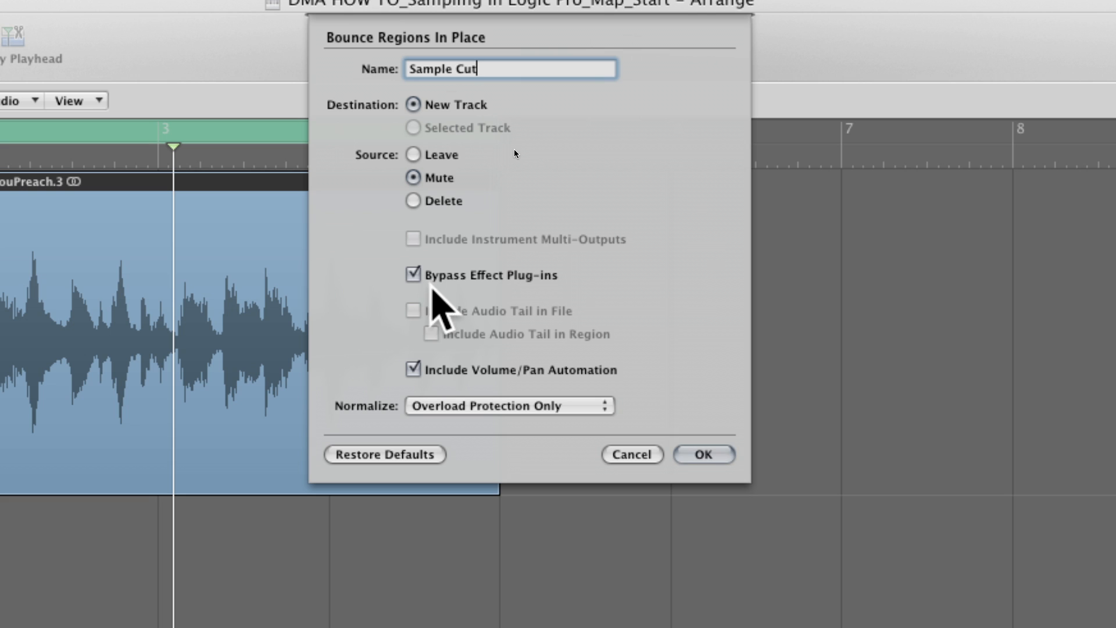
left_click(413, 370)
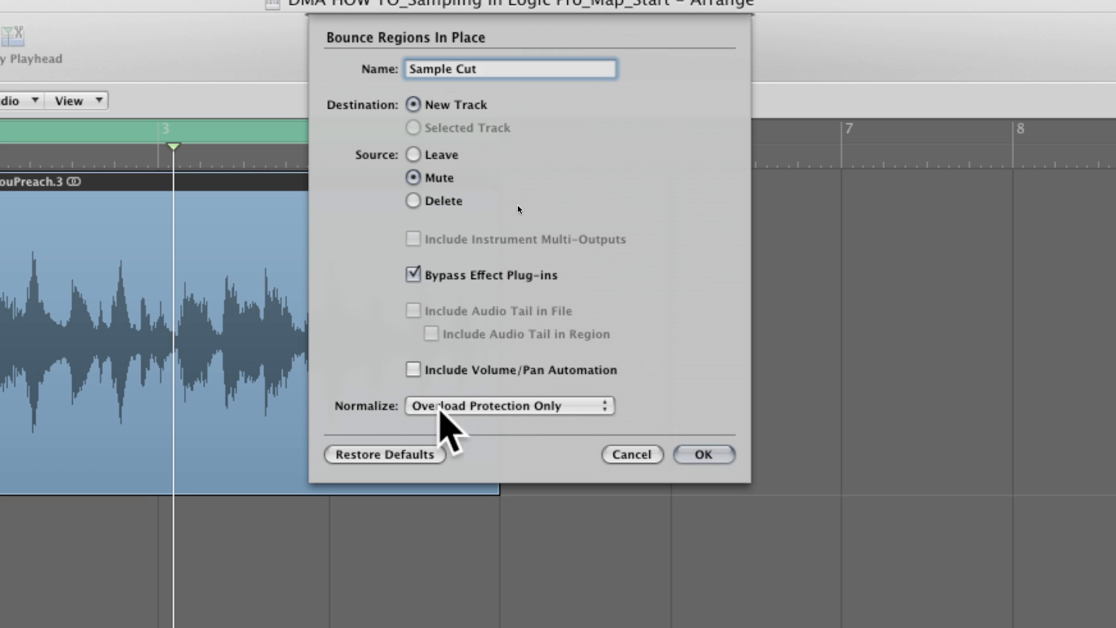
left_click(459, 406)
left_click(506, 386)
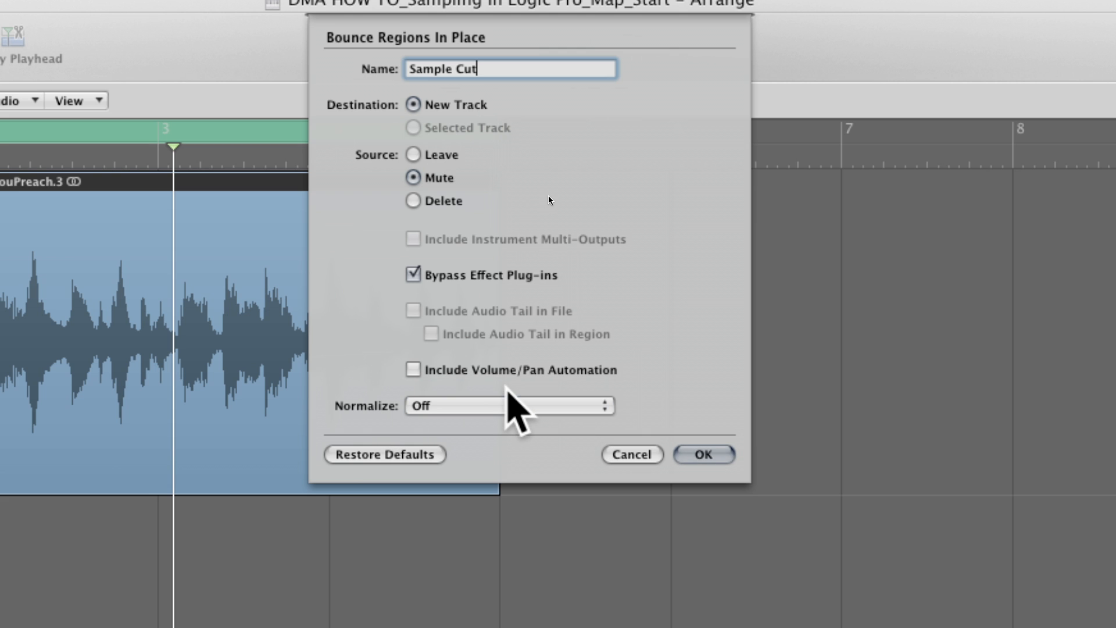
left_click(703, 454)
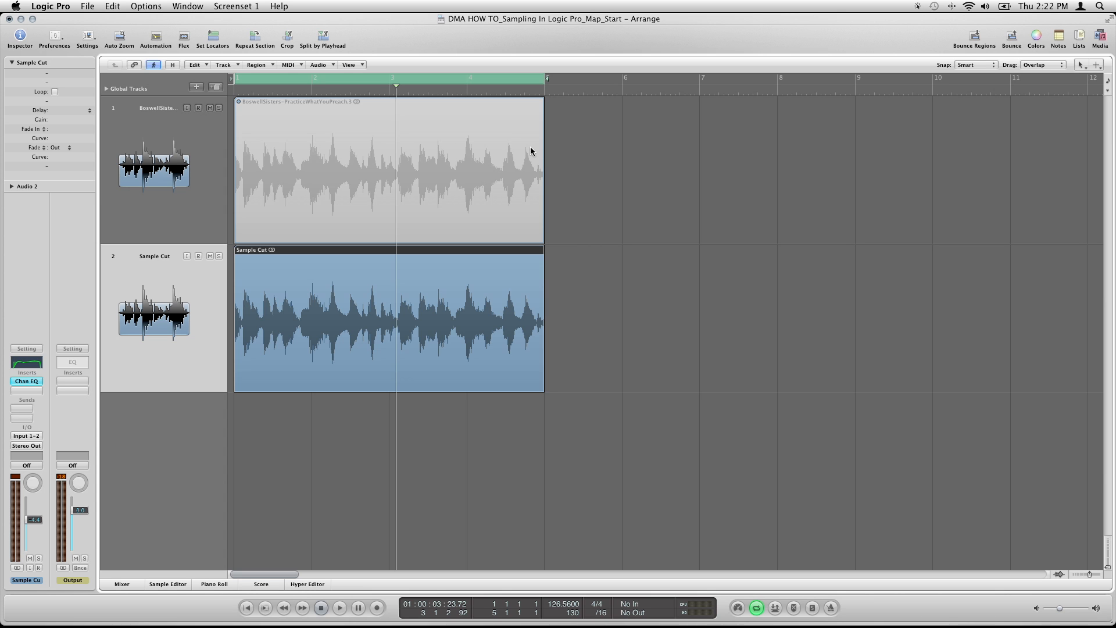
Delete the muted original region together with its track, keeping only the Sample Cut track
left_click(259, 170)
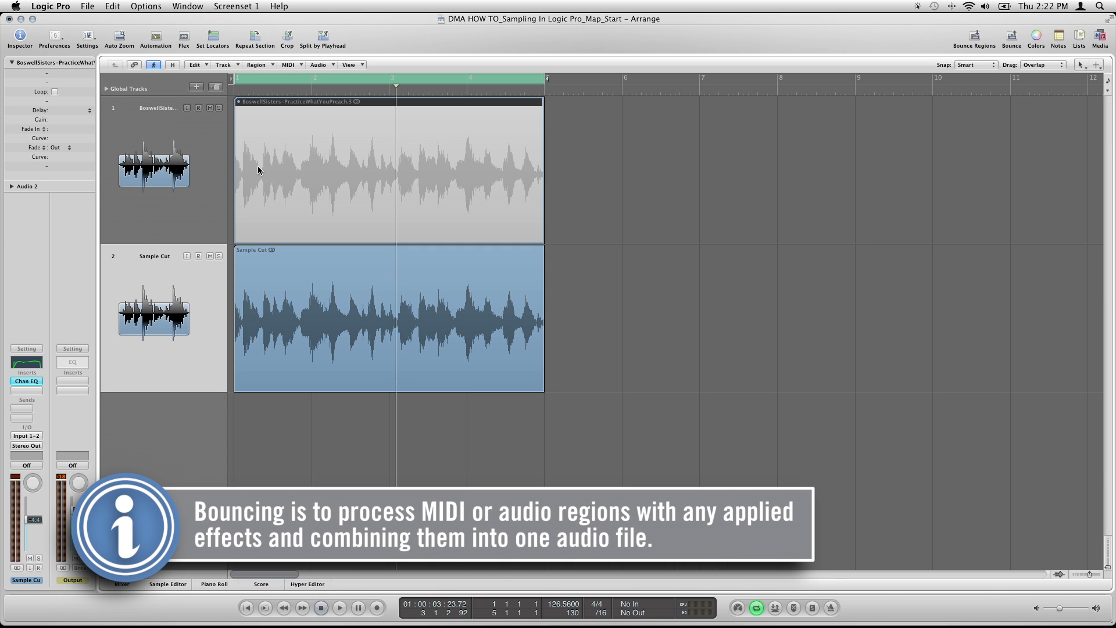
key("BackSpace")
key("super+BackSpace")
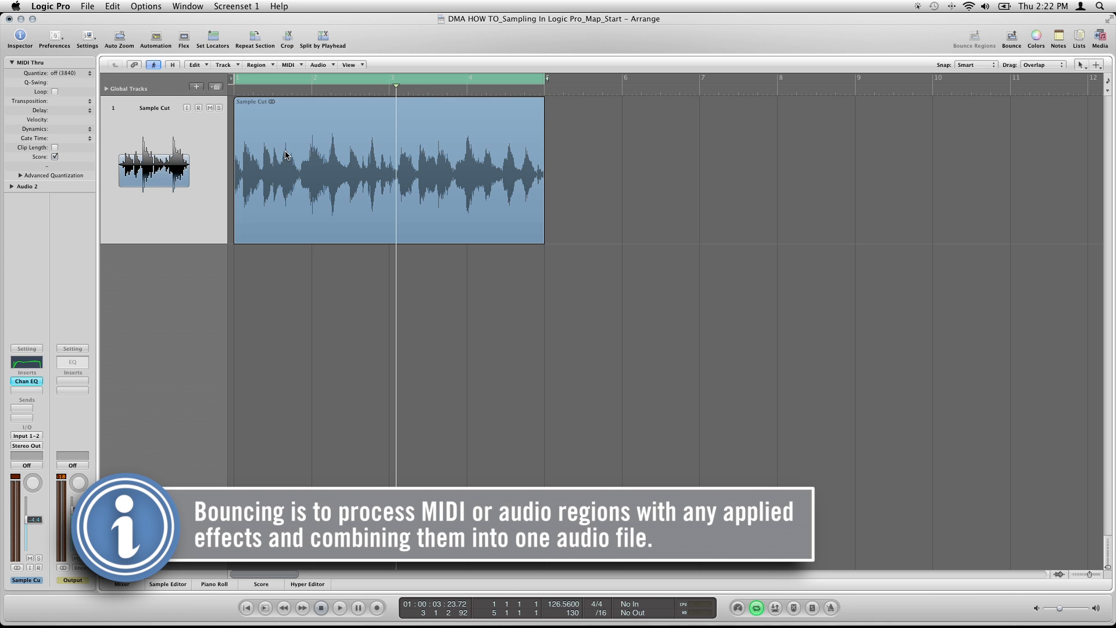
Open the Sample Cut region in the Sample Editor, enlarge the editor area and fit the whole waveform in it
left_click(385, 155)
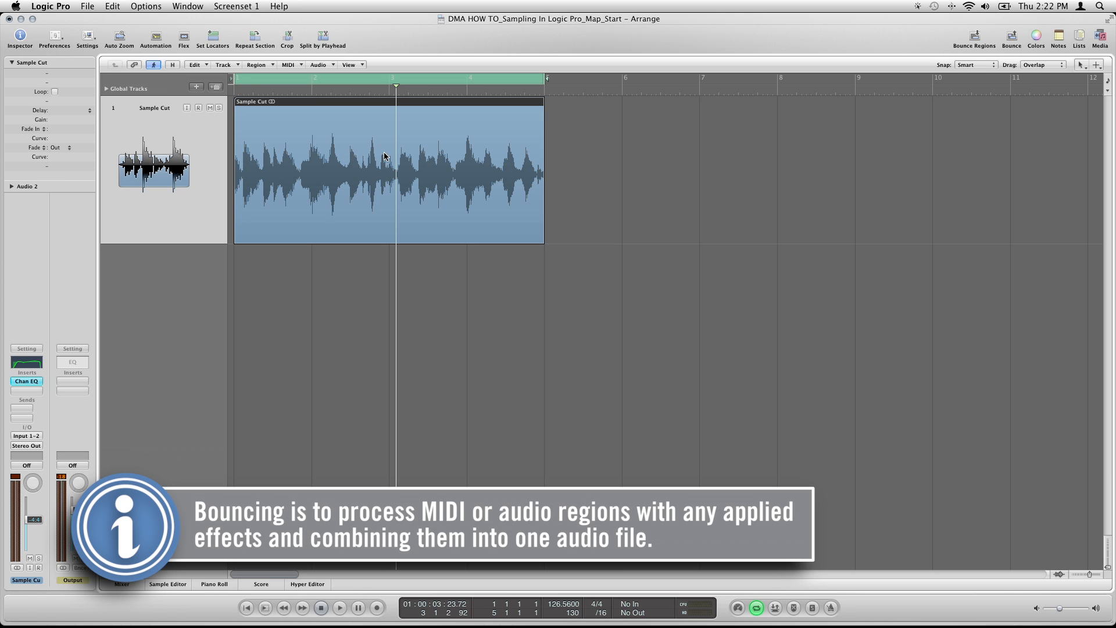
double_click(354, 163)
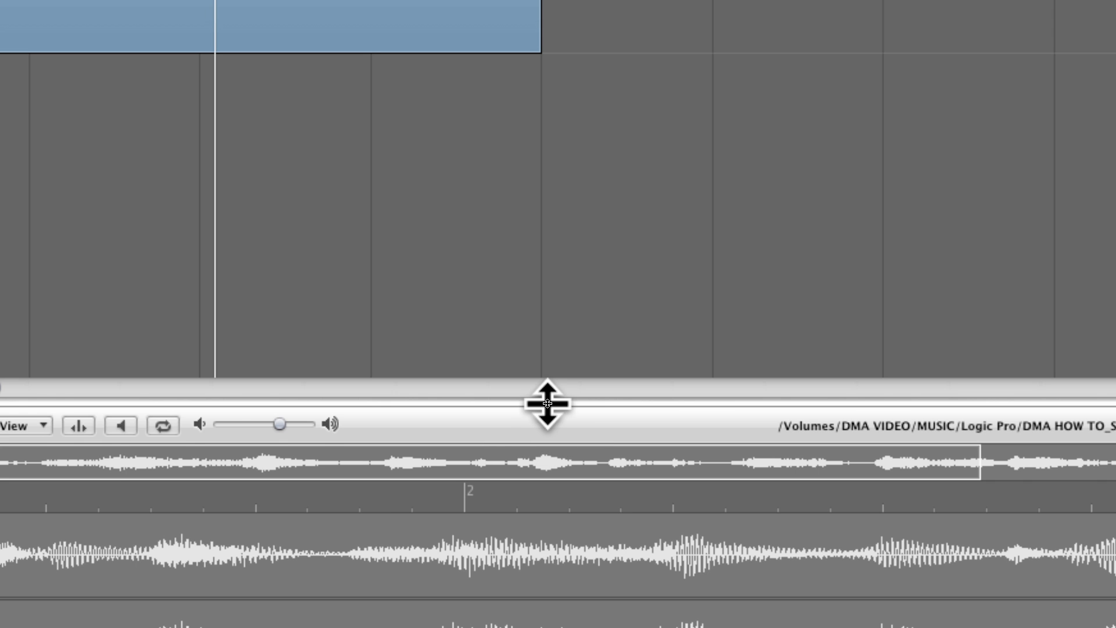
left_click_drag(545, 404, 555, 230)
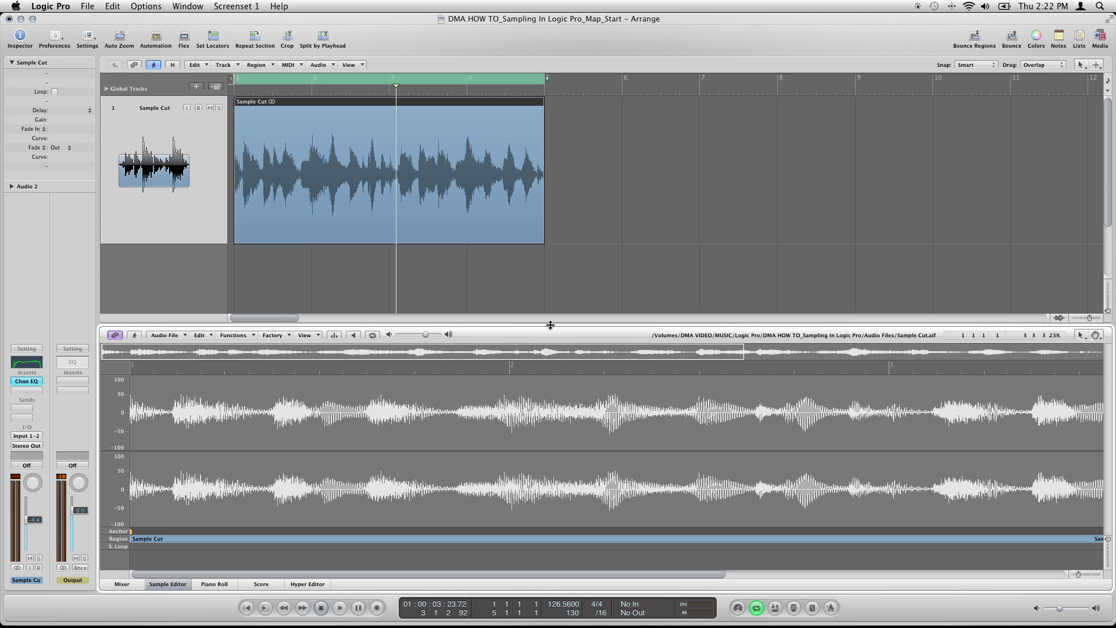
left_click_drag(549, 325, 552, 276)
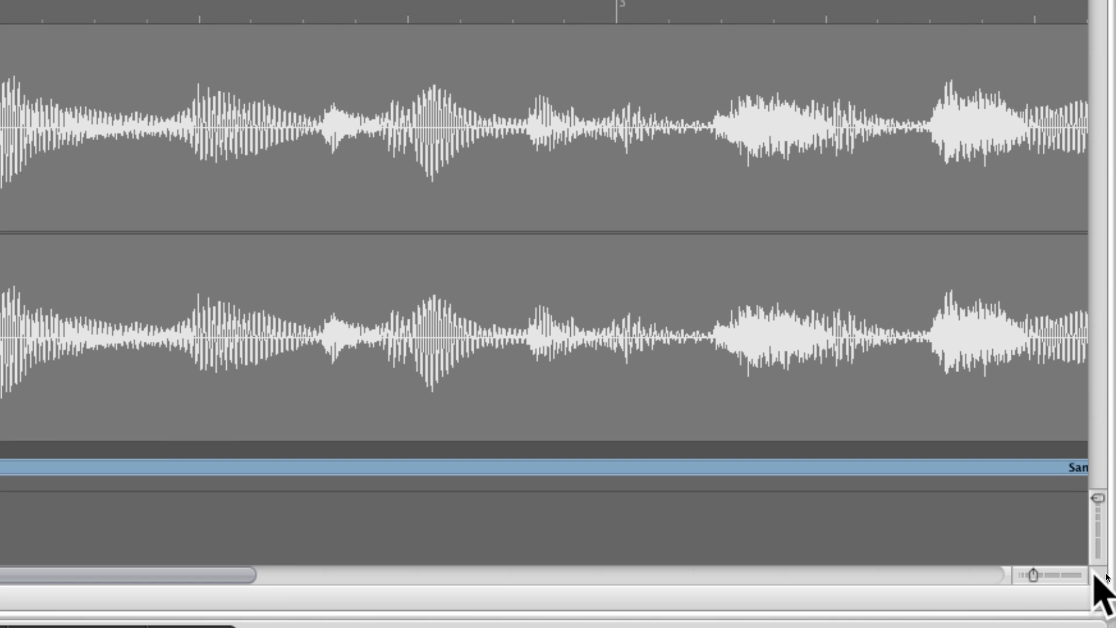
left_click_drag(1036, 573, 1031, 576)
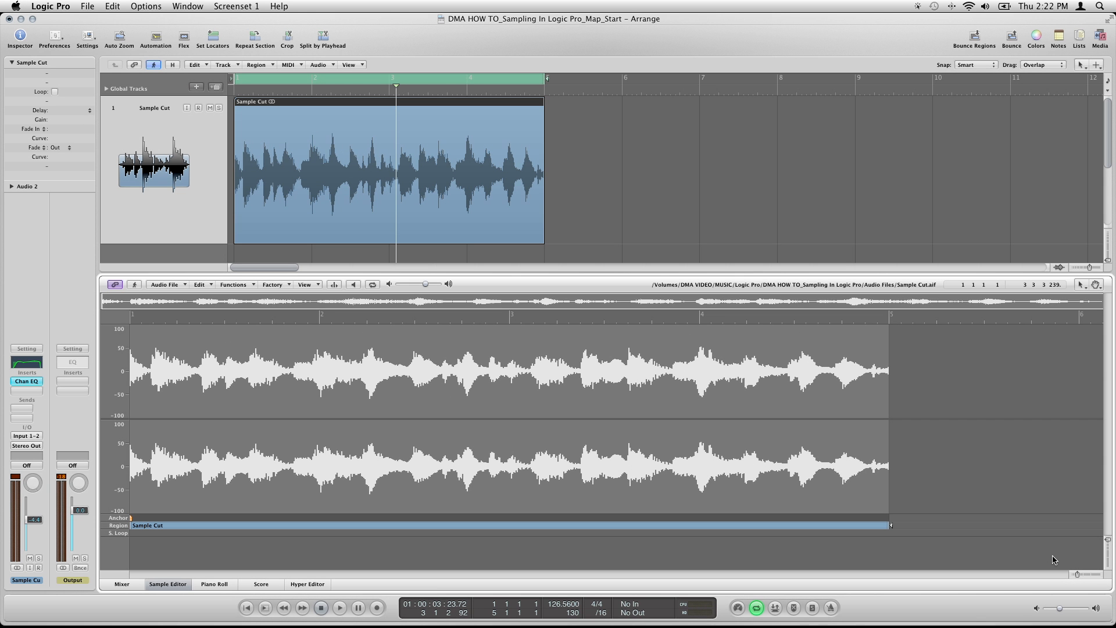
key("ctrl+alt+Right")
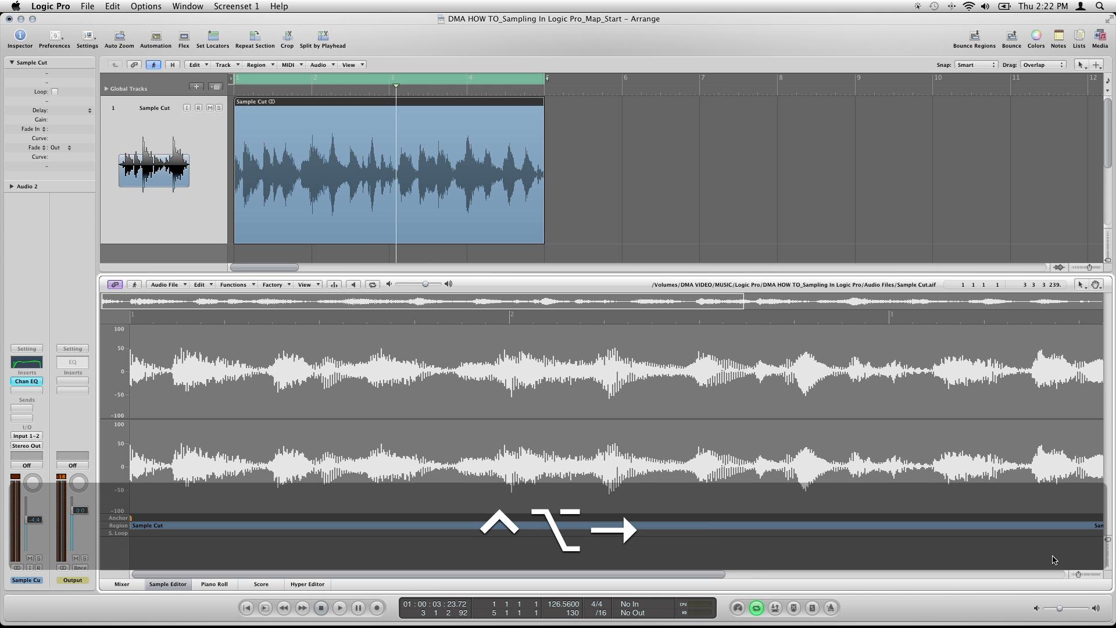
key("ctrl+alt+Left")
key("ctrl+alt+Left")
key("ctrl+alt+Right")
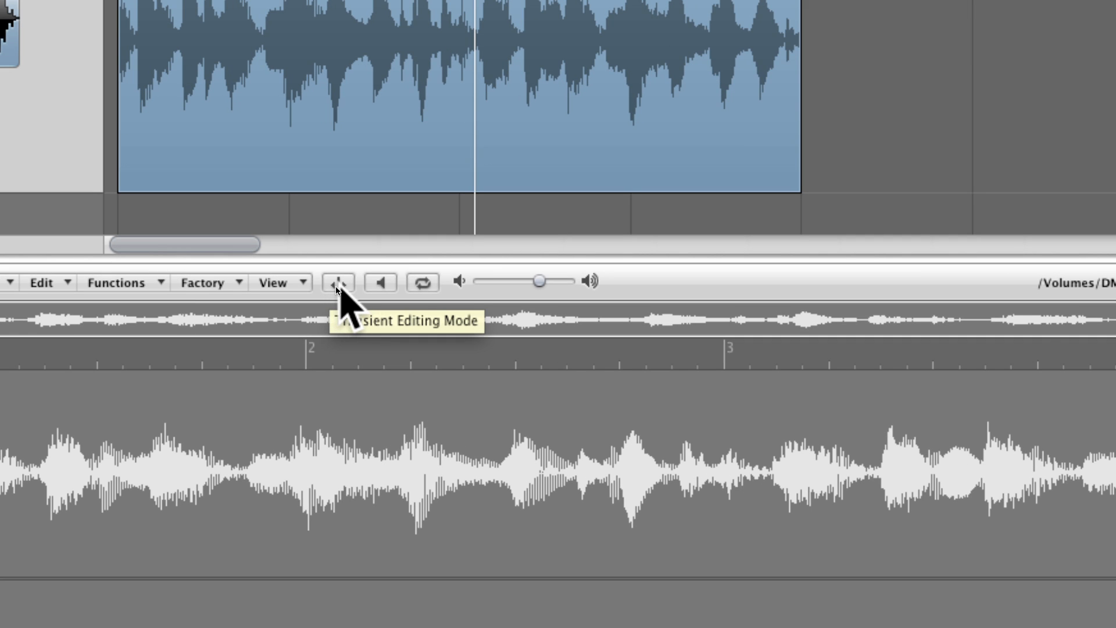
Turn on Transient Editing Mode and reduce the number of transients until no detected markers remain inside the sample
left_click(337, 283)
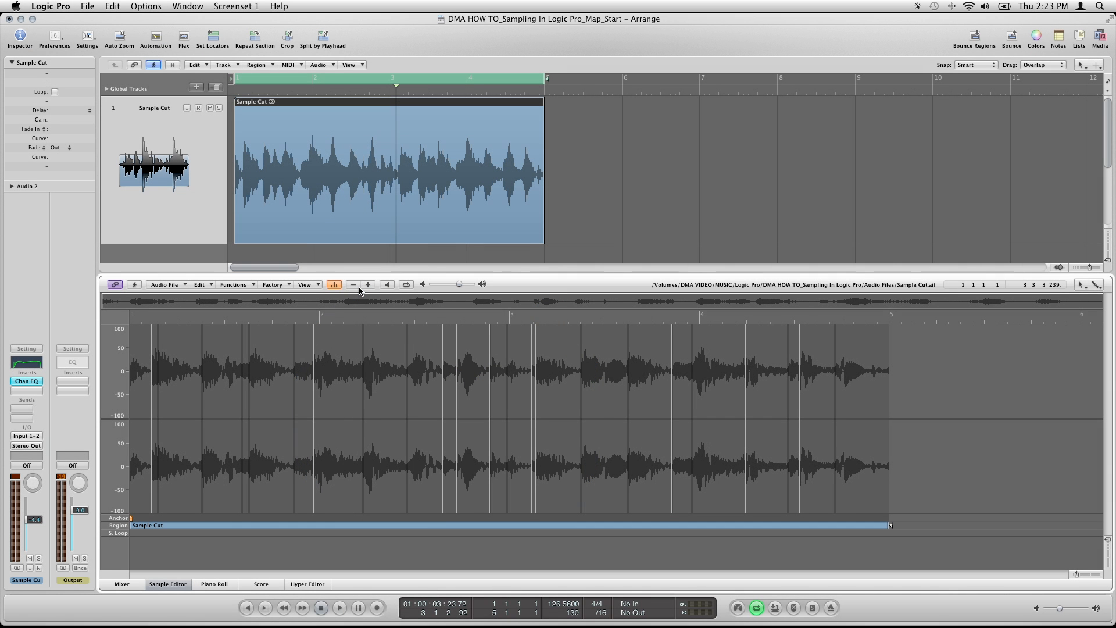
left_click(353, 284)
left_click(354, 284)
left_click(354, 284)
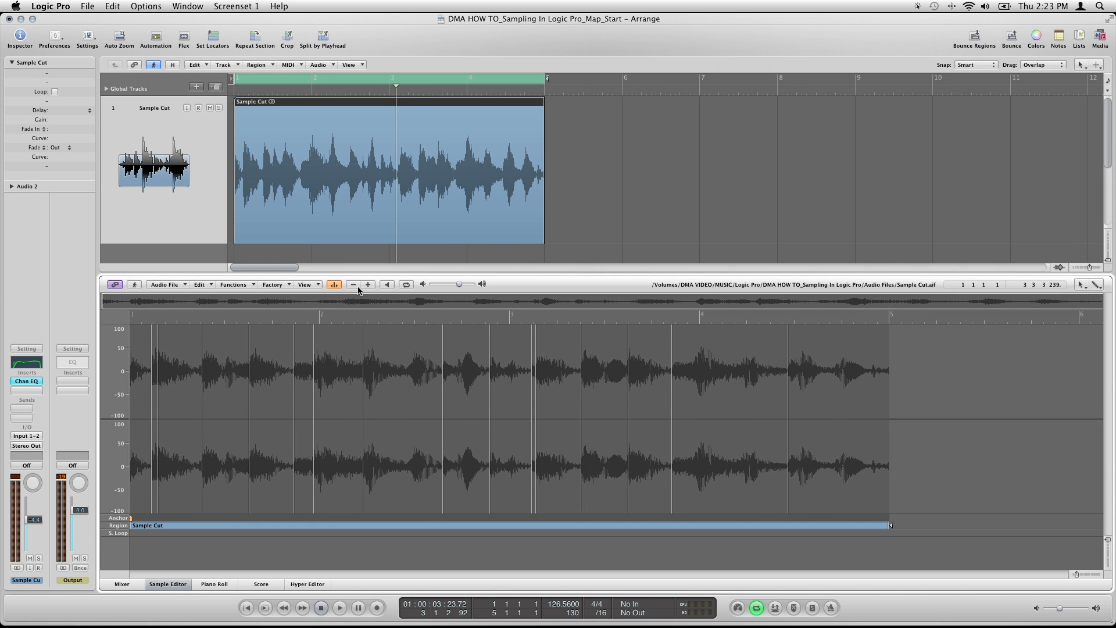
left_click(353, 284)
left_click(353, 284)
left_click(353, 284)
left_click(353, 284)
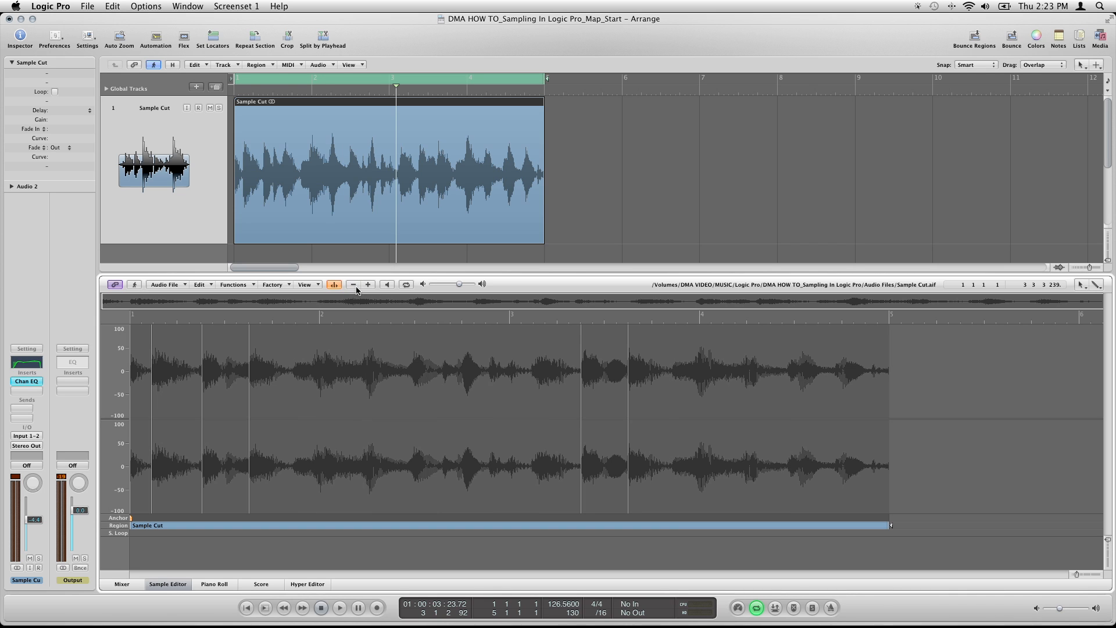
left_click(353, 284)
left_click(354, 284)
left_click(353, 284)
left_click(353, 284)
left_click(353, 284)
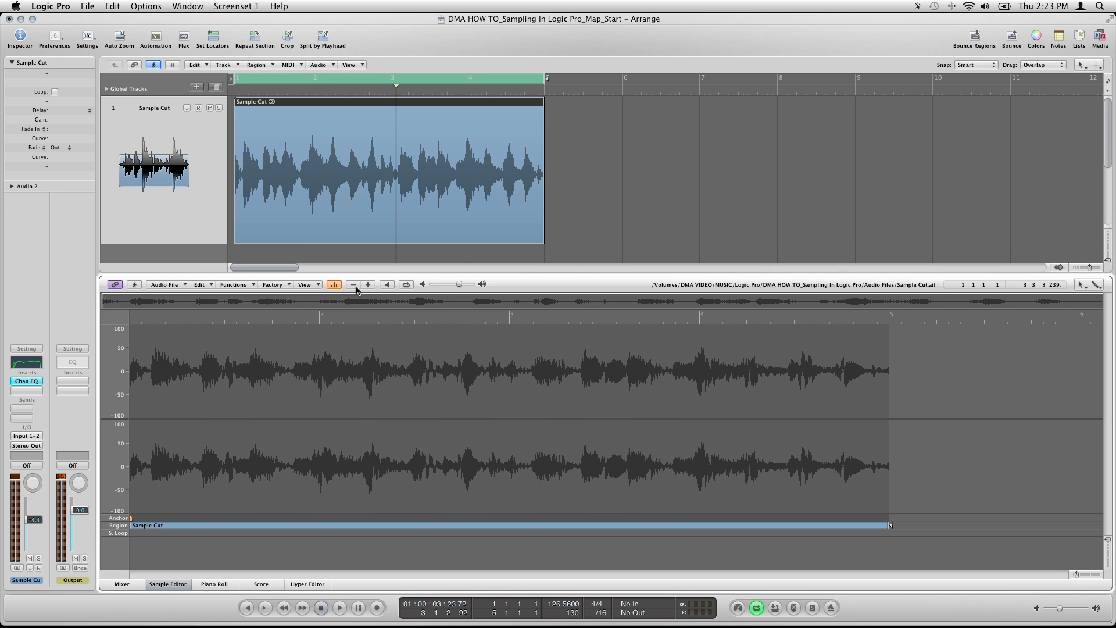
left_click(353, 284)
Add transient markers at the first two strong attacks in bar 1 and audition the slice between them
left_click(151, 370)
left_click(201, 368)
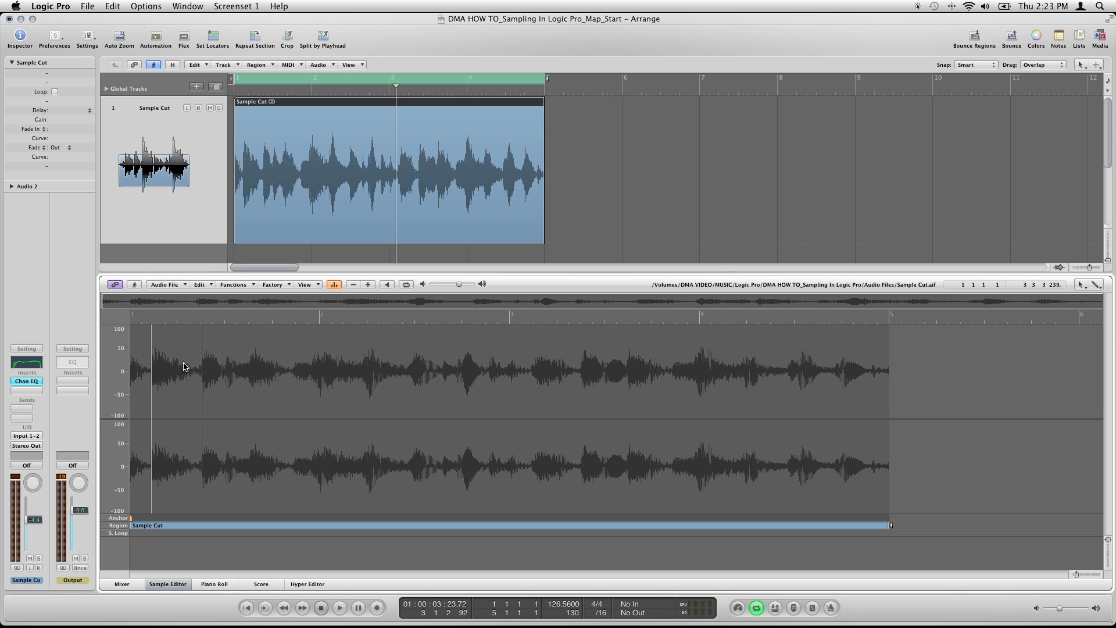
left_click(138, 363)
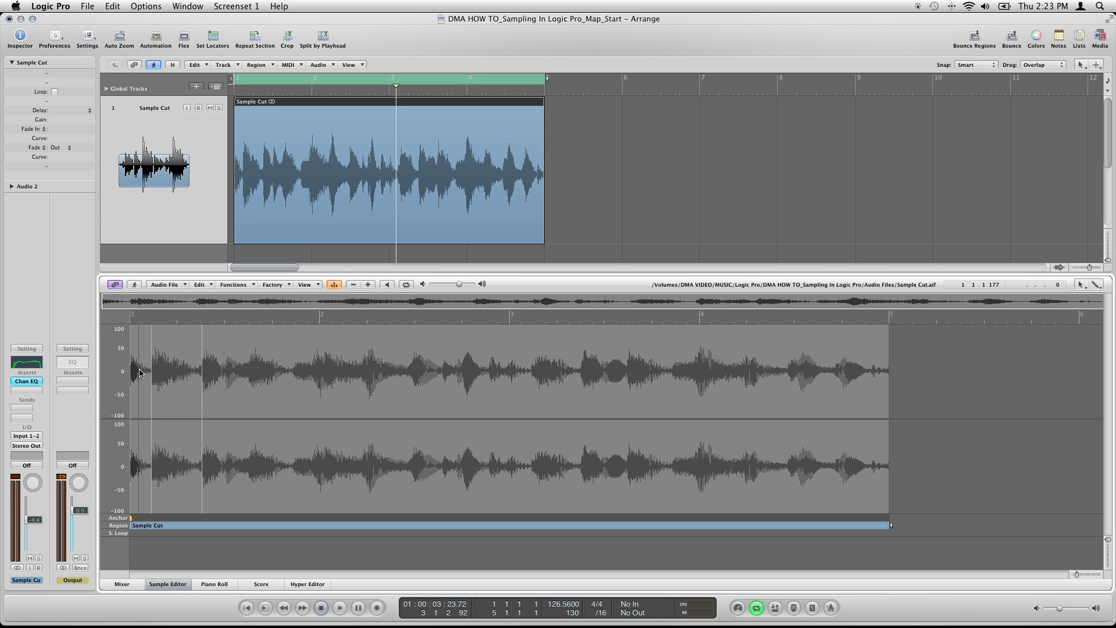
double_click(166, 372)
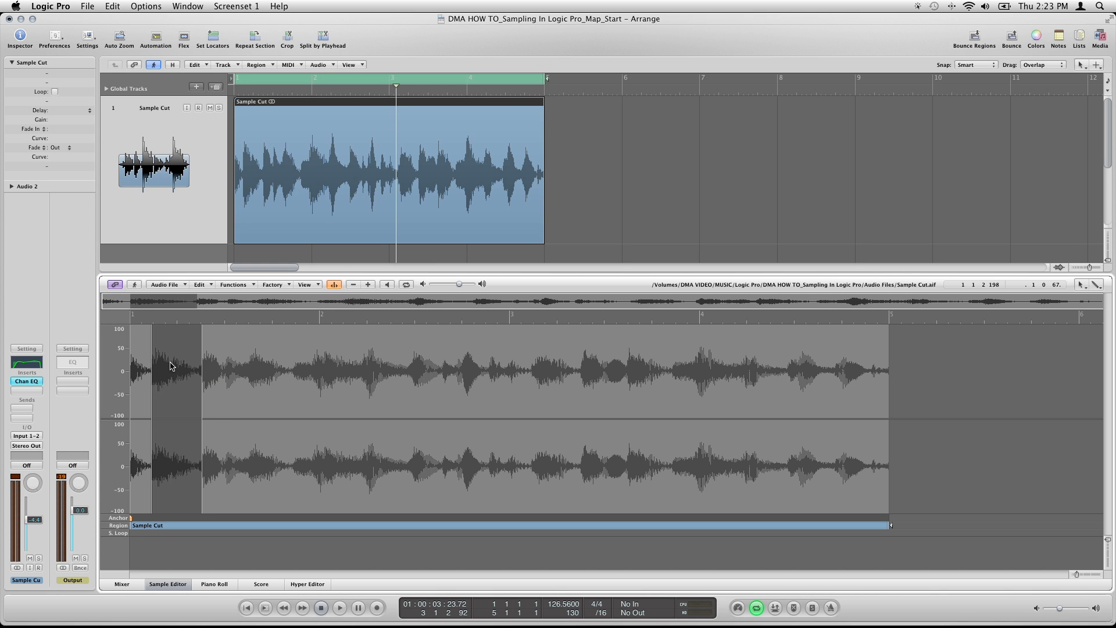
key("alt+space")
key("alt+space")
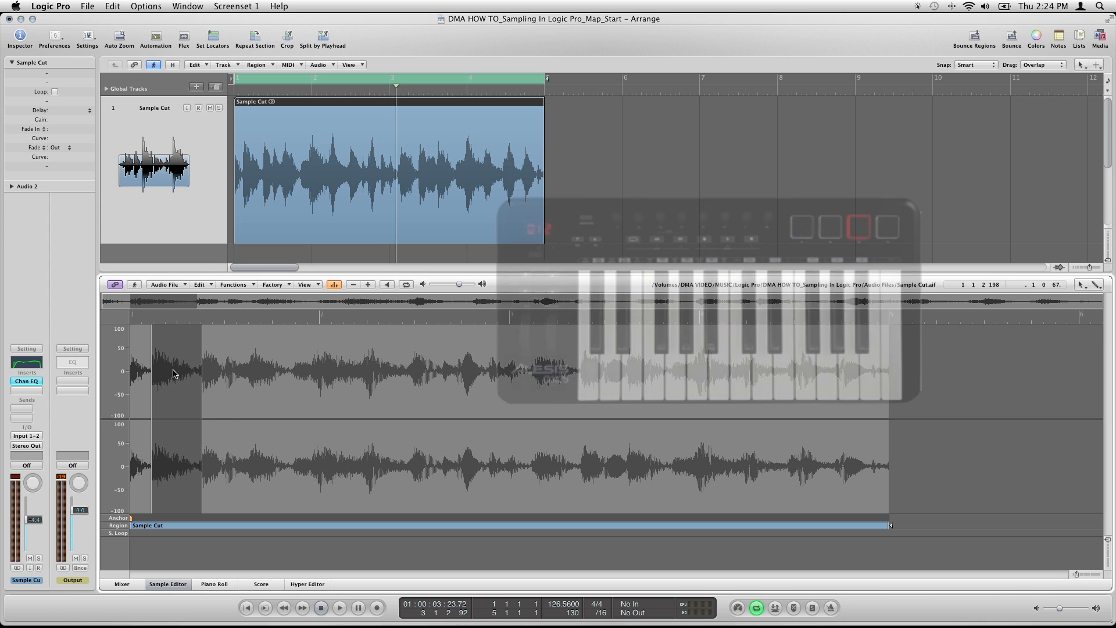
key("alt+space")
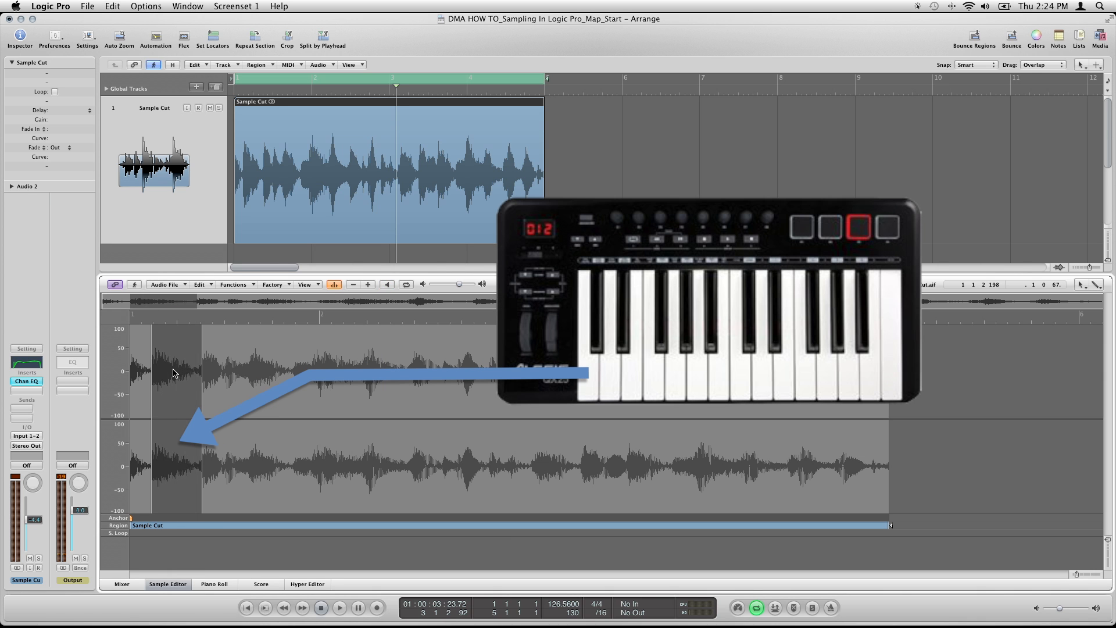
key("alt+space")
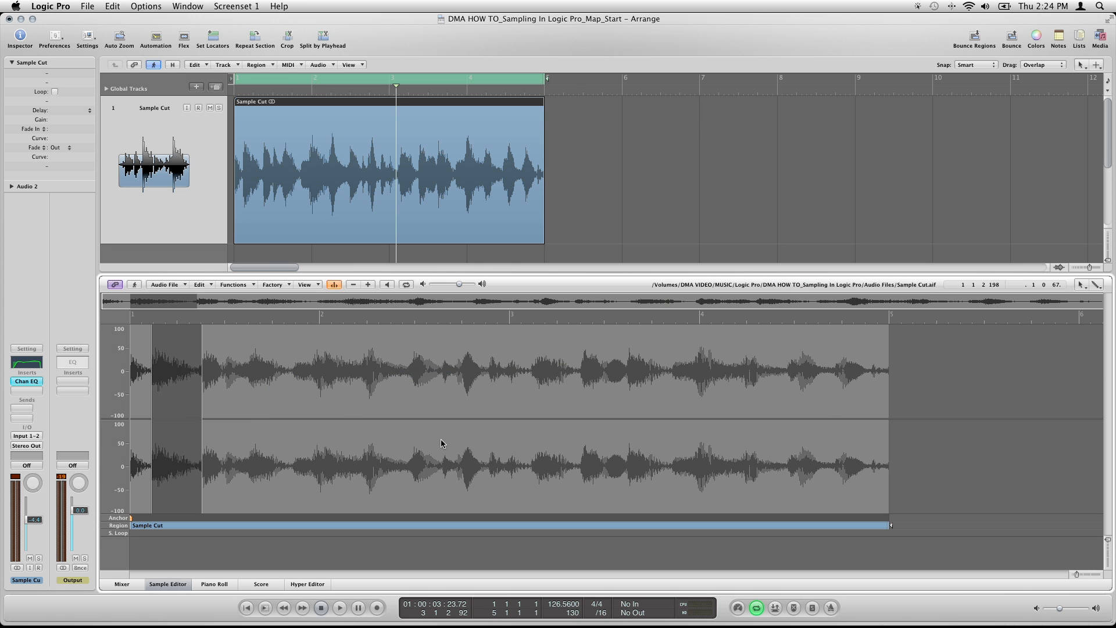
Add four transient markers at the attacks from the second half of bar 1 to mid bar 2, and audition slices between markers
left_click(248, 372, "super")
left_click(314, 372, "super")
left_click(368, 372, "super")
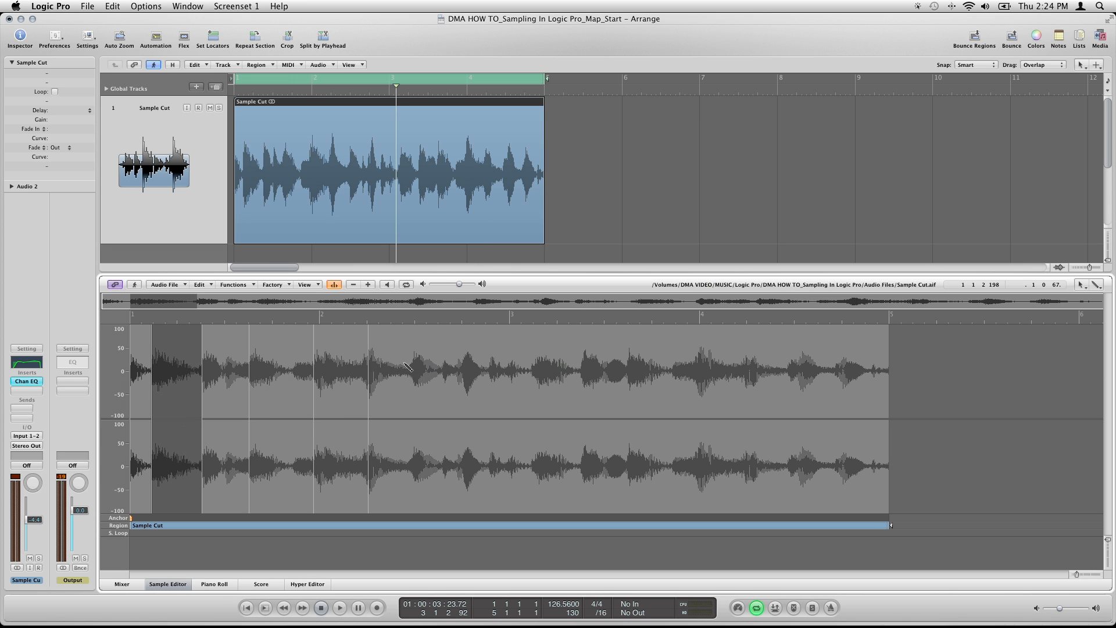
left_click(411, 372, "super")
double_click(340, 372)
double_click(225, 372)
key("alt+space")
Add transient markers at the remaining attacks from late bar 2 to the last attack in bar 4
left_click(464, 372, "super")
left_click(628, 363, "super")
left_click(703, 362, "super")
left_click(746, 363, "super")
left_click(802, 363, "super")
left_click(835, 363, "super")
Audition the slices between the transient markers in bar 1, one after another
left_click(169, 357)
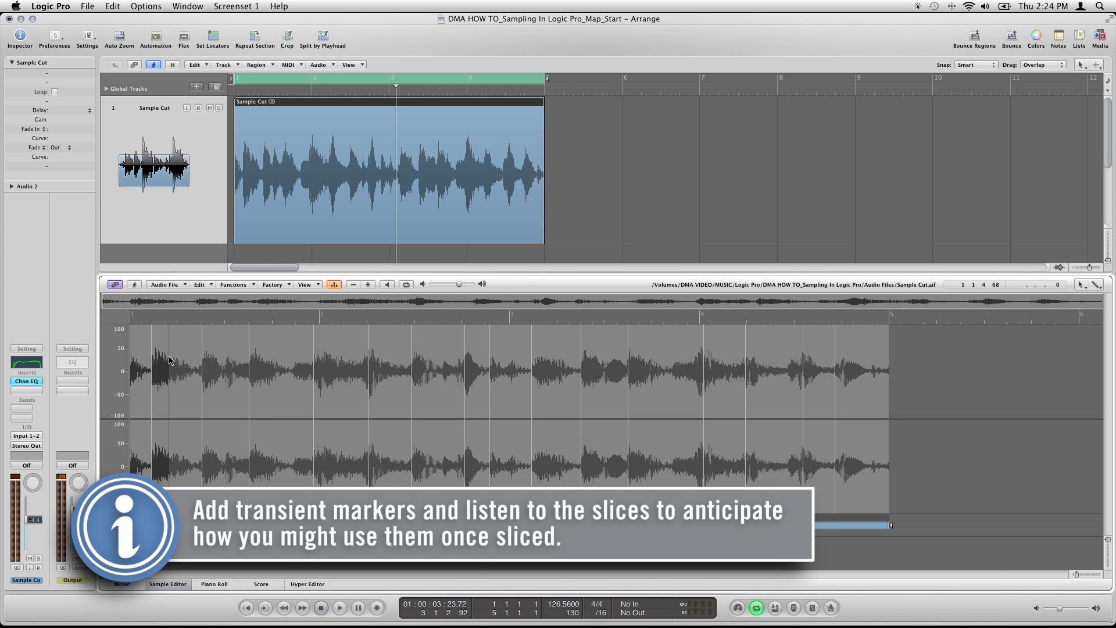
left_click(170, 365)
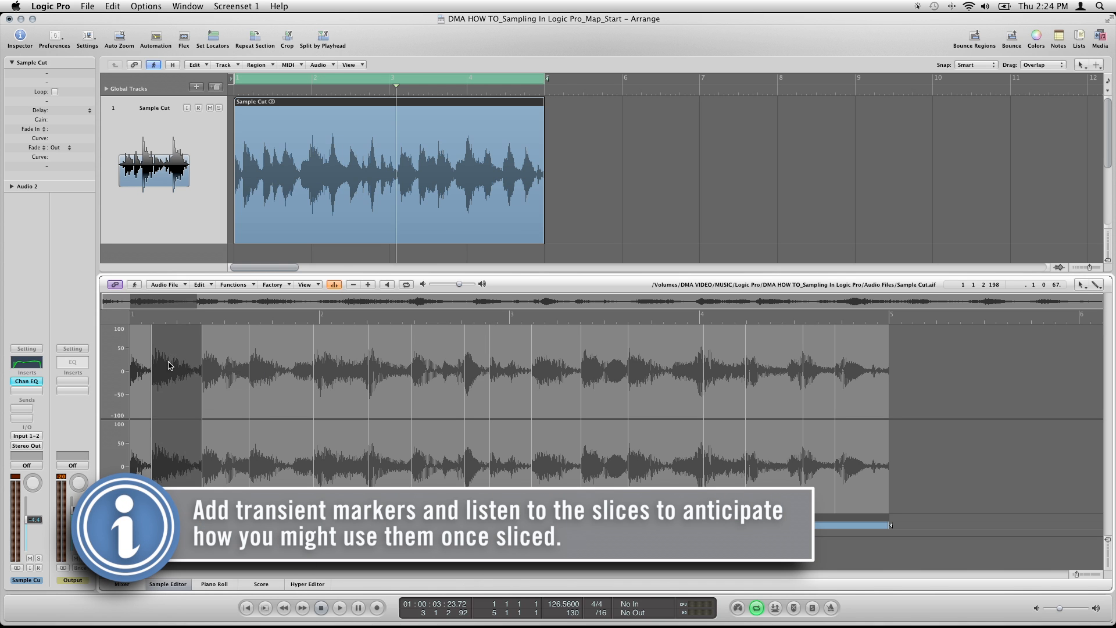
left_click(226, 366)
left_click(279, 363)
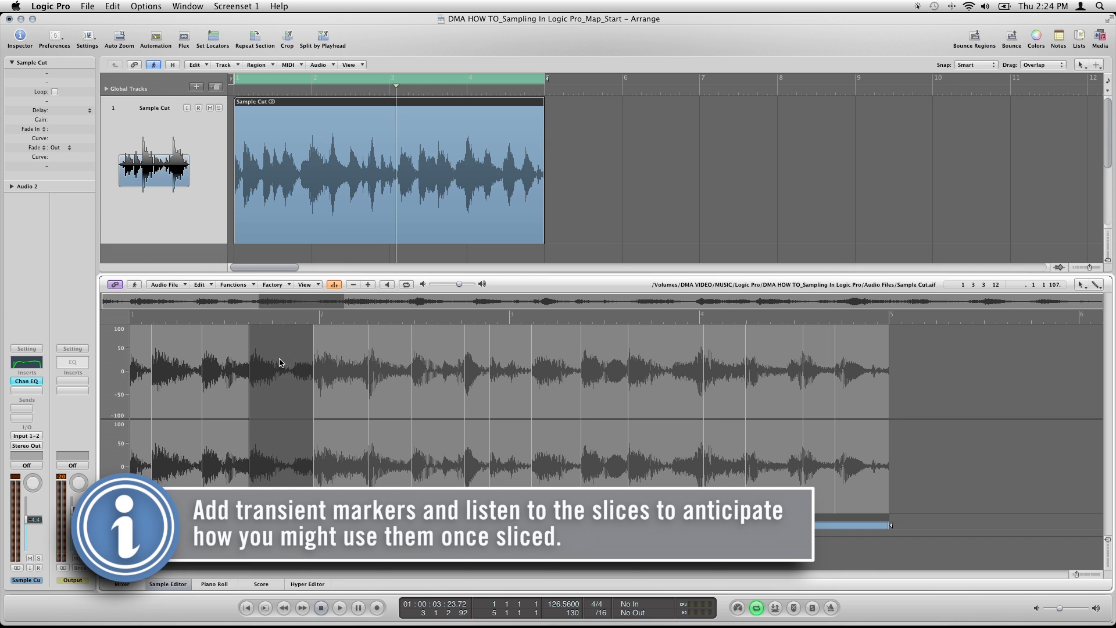
Move the transient marker near bar 2 back to the attack just before the bar line, and audition the slices through late bar 2
left_click(344, 363)
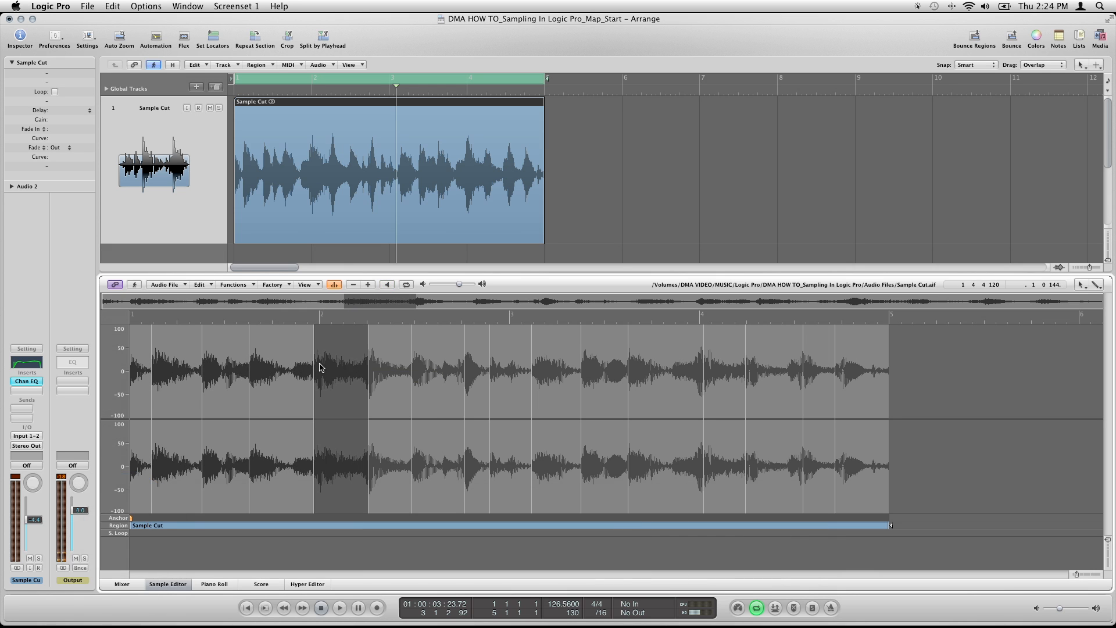
left_click_drag(314, 366, 292, 371)
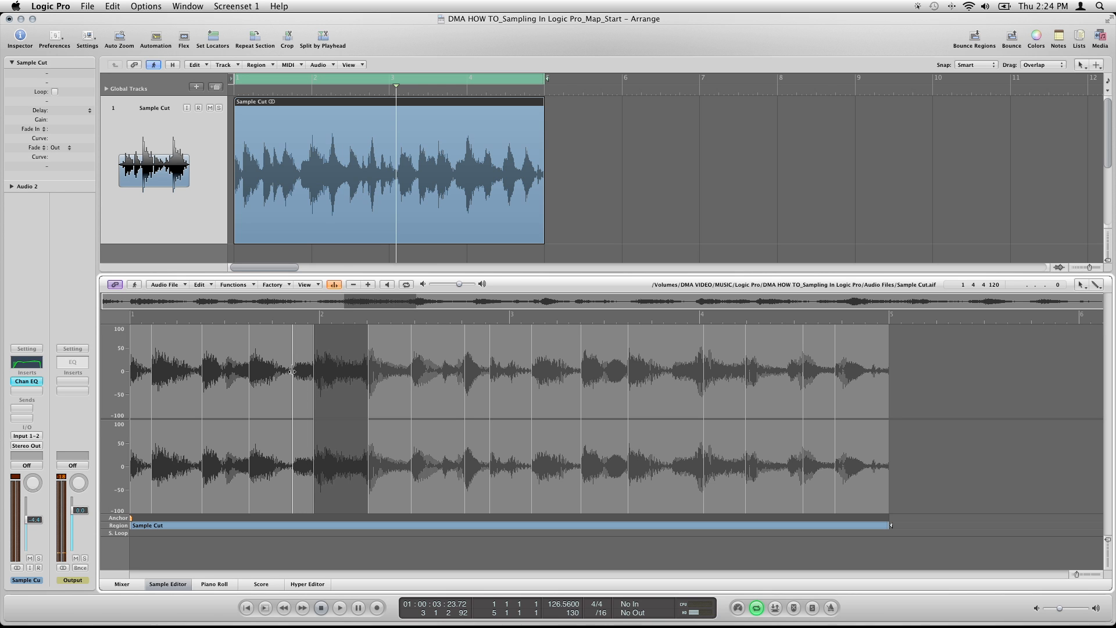
left_click(331, 368)
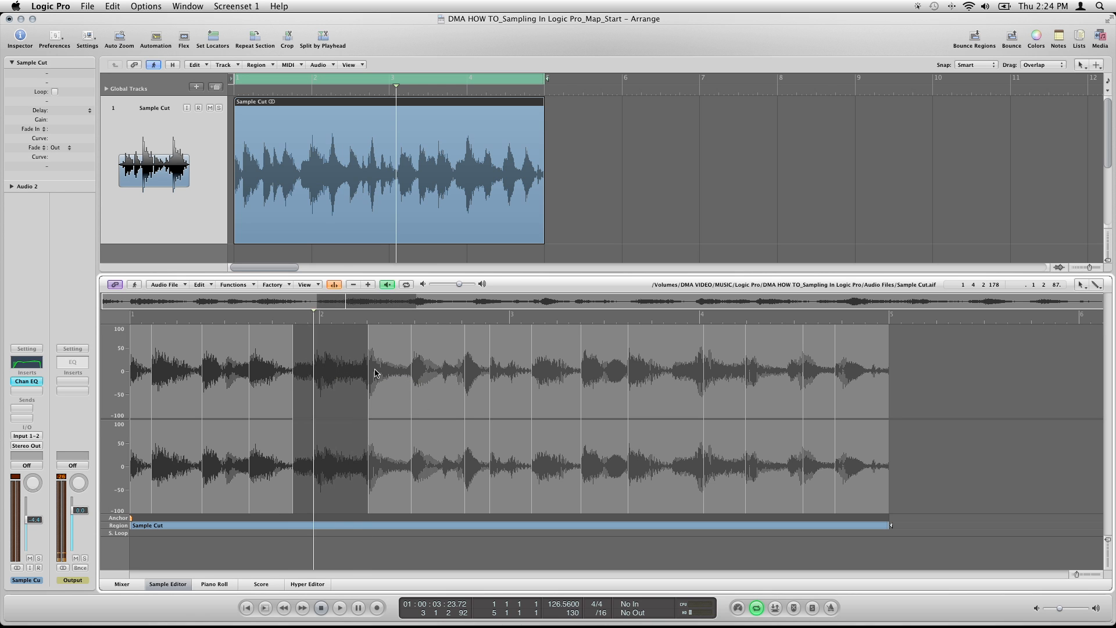
left_click(430, 372)
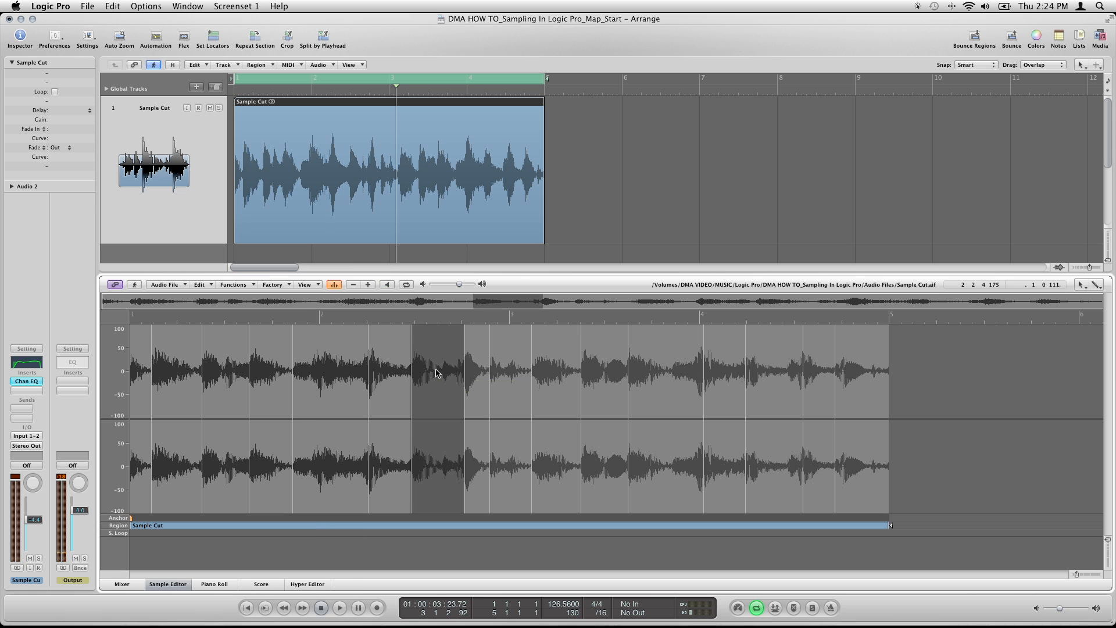
left_click(504, 377)
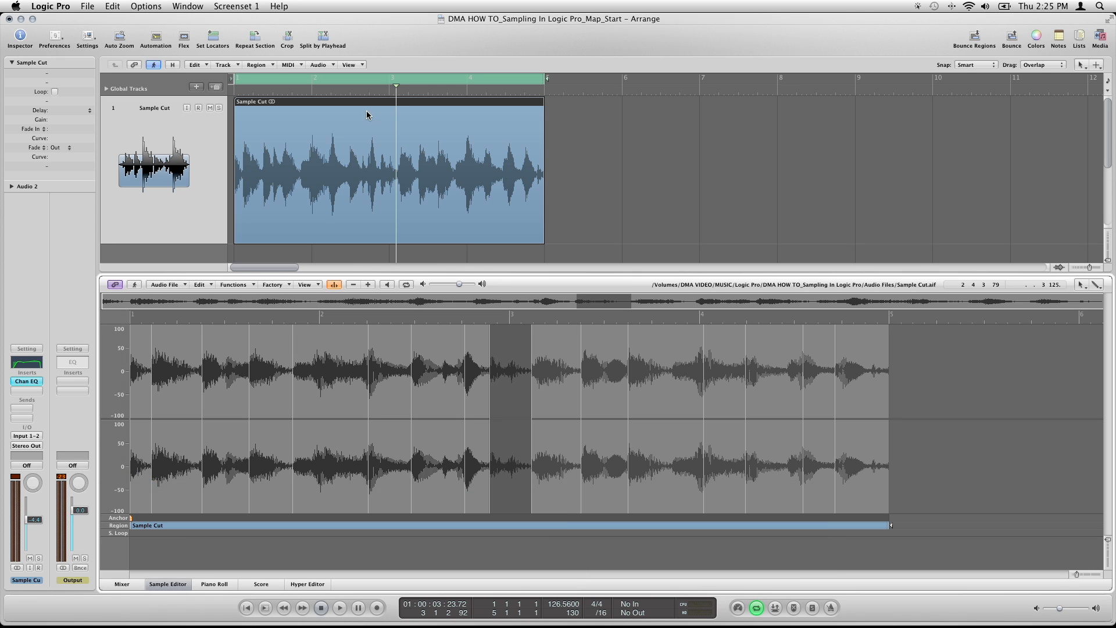
Start converting the Sample Cut region to a new sampler track, with zones created from transient markers
left_click(356, 137)
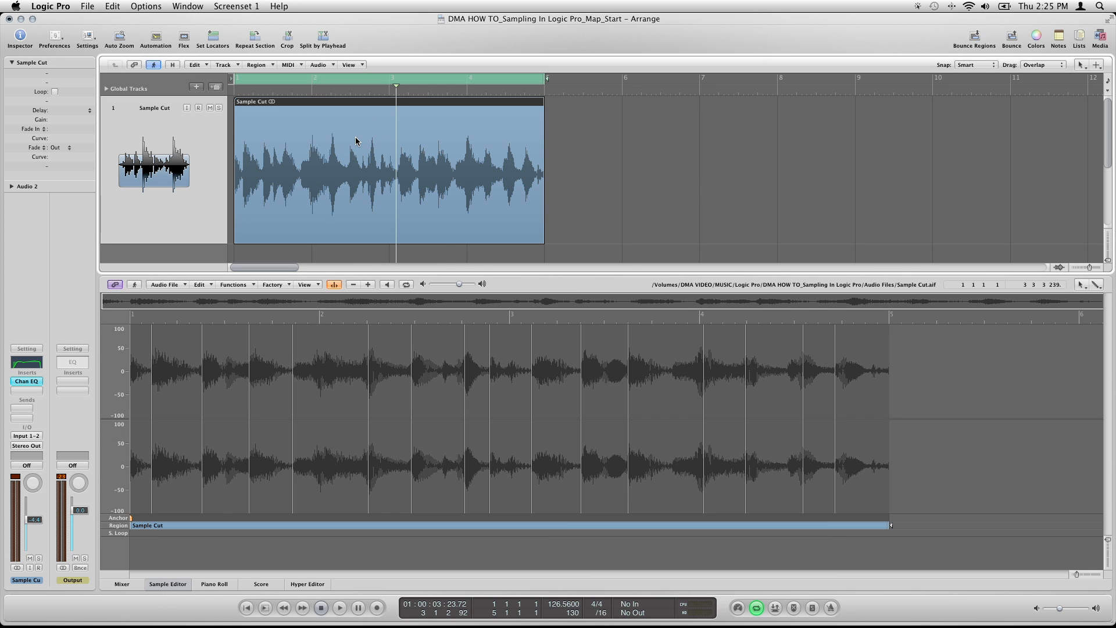
right_click(355, 140)
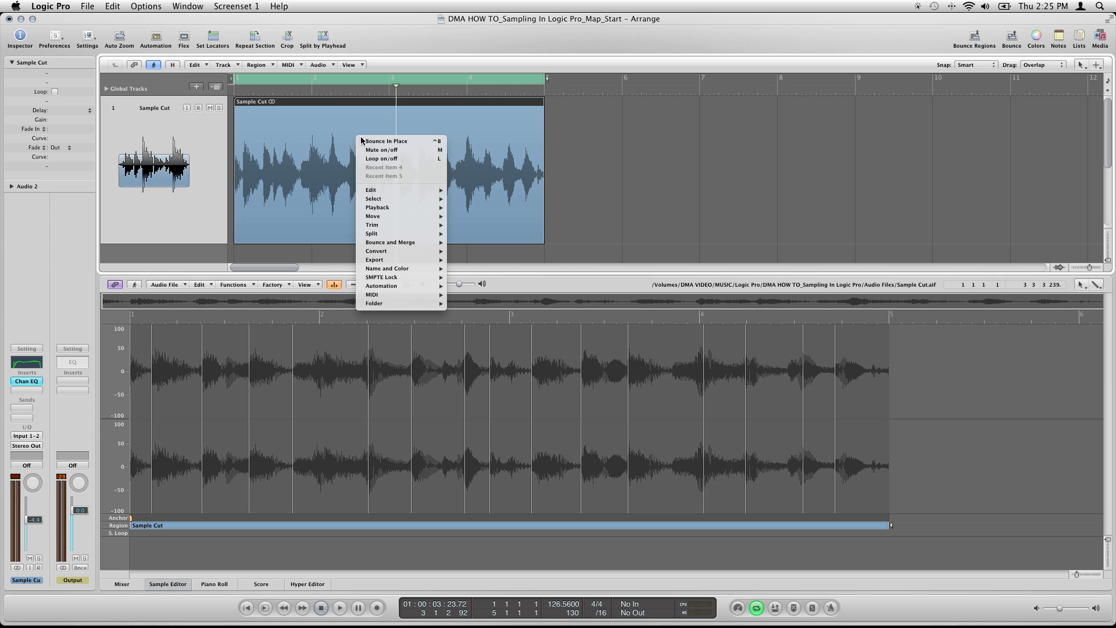
mouse_move(400, 250)
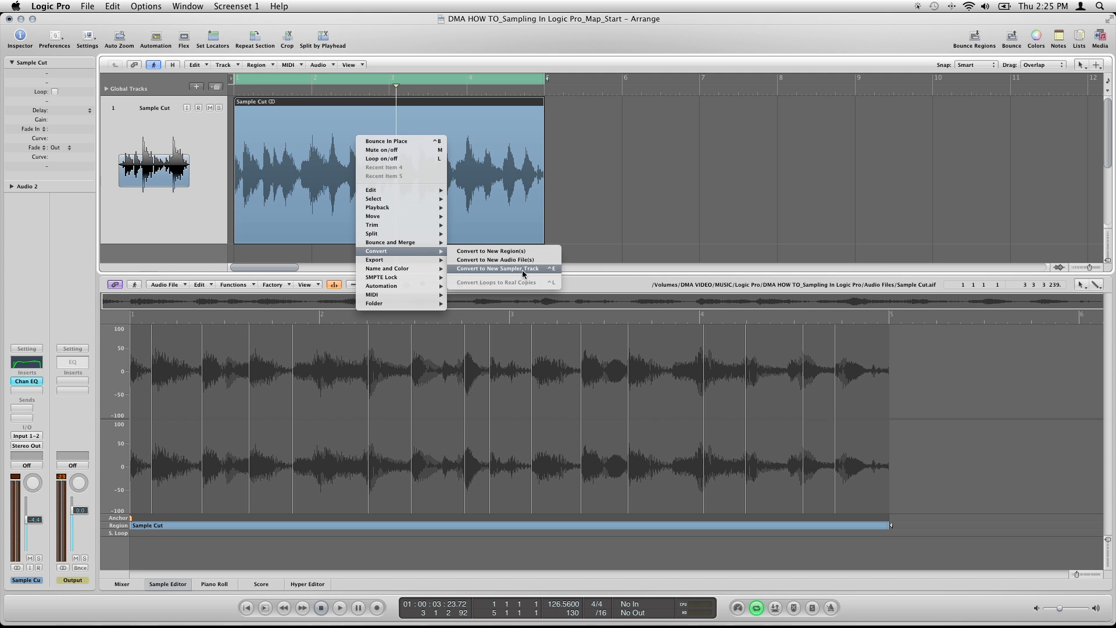
left_click(522, 270)
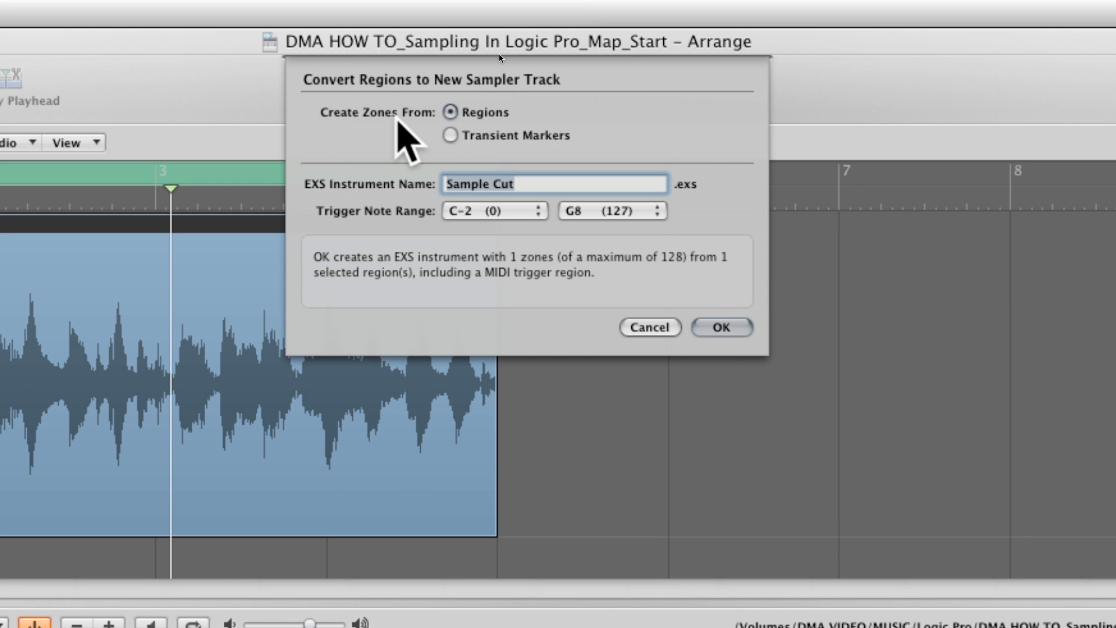
left_click(450, 135)
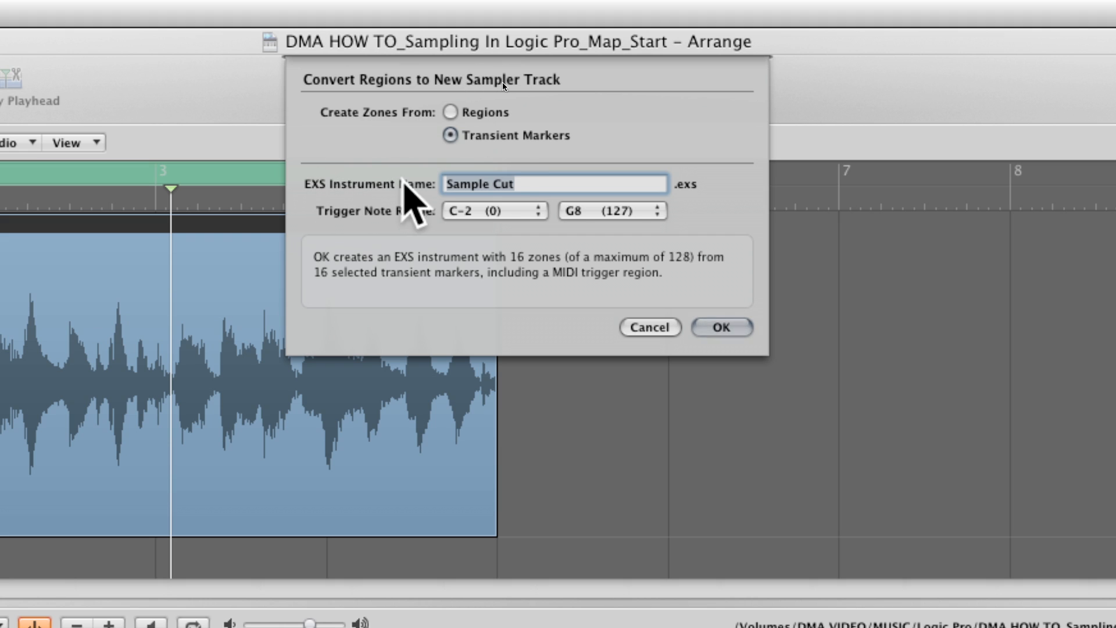
Name the EXS instrument Sample Cut Mapped, set the lowest trigger note to C1, and create the sampler track
left_click(526, 185)
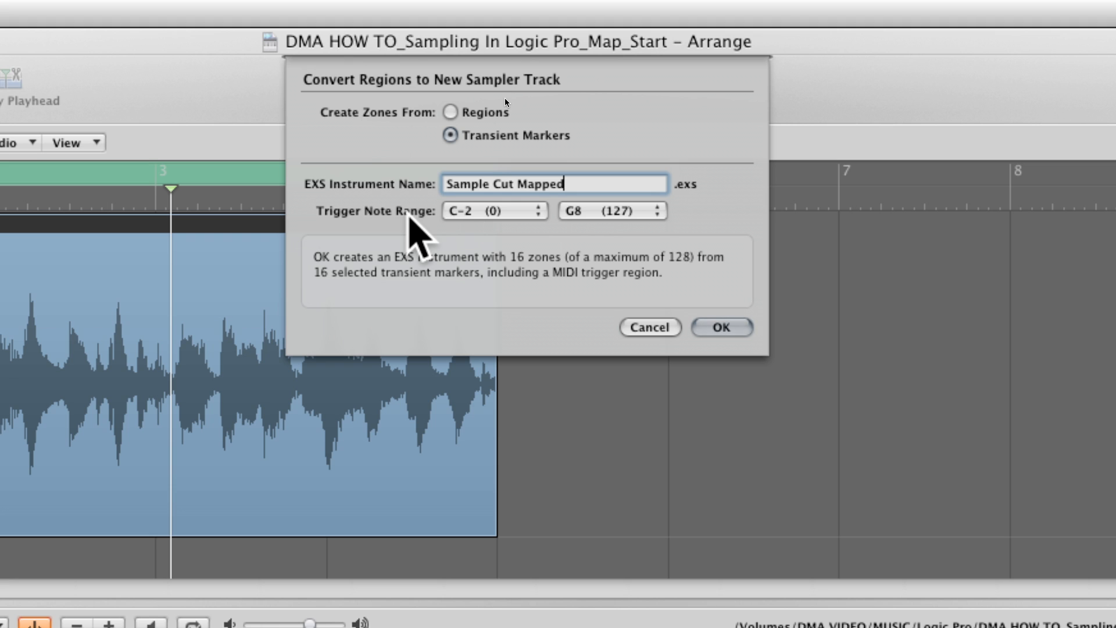
left_click(516, 214)
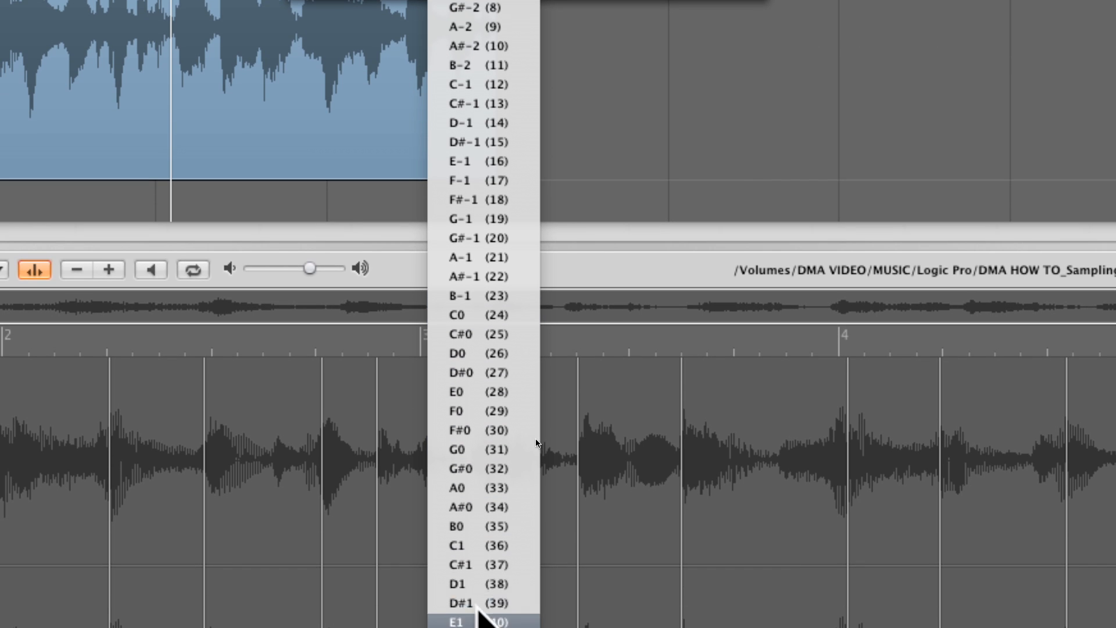
left_click(485, 563)
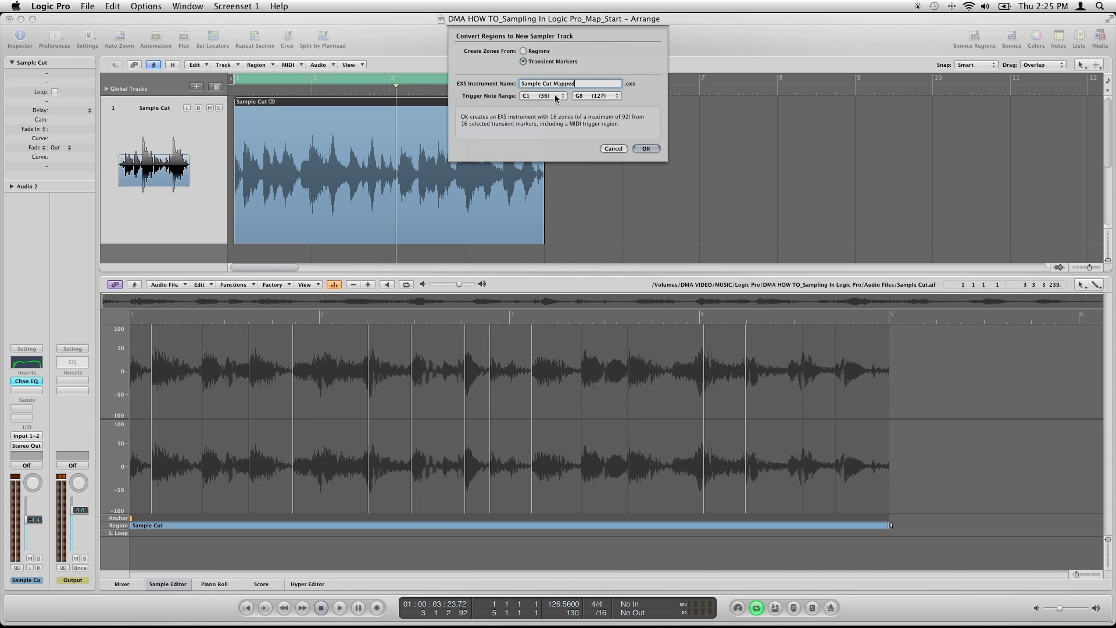
left_click(556, 96)
left_click(552, 98)
left_click(646, 149)
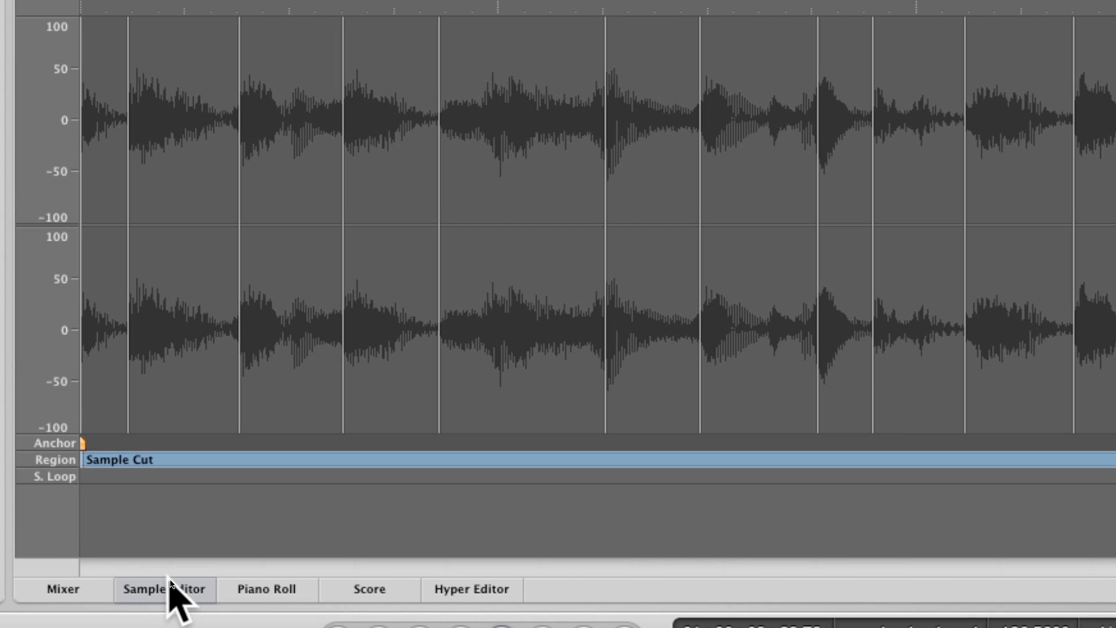
Close the Sample Editor, open the Sample Cut Mapped region in the Piano Roll, and play back its slice notes
left_click(171, 584)
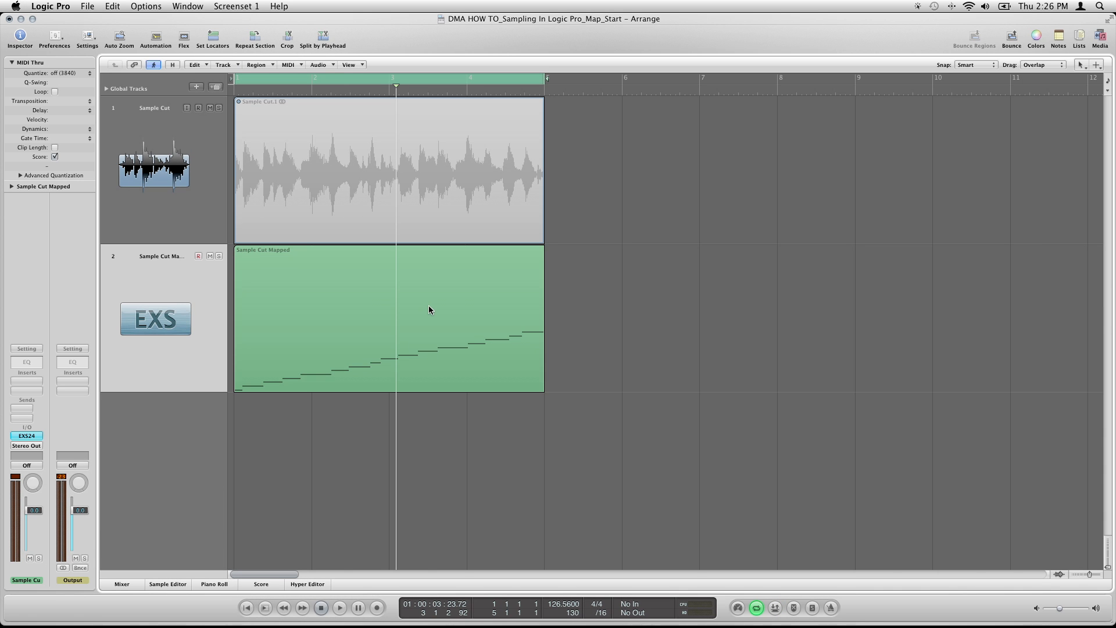
left_click(368, 303)
double_click(367, 304)
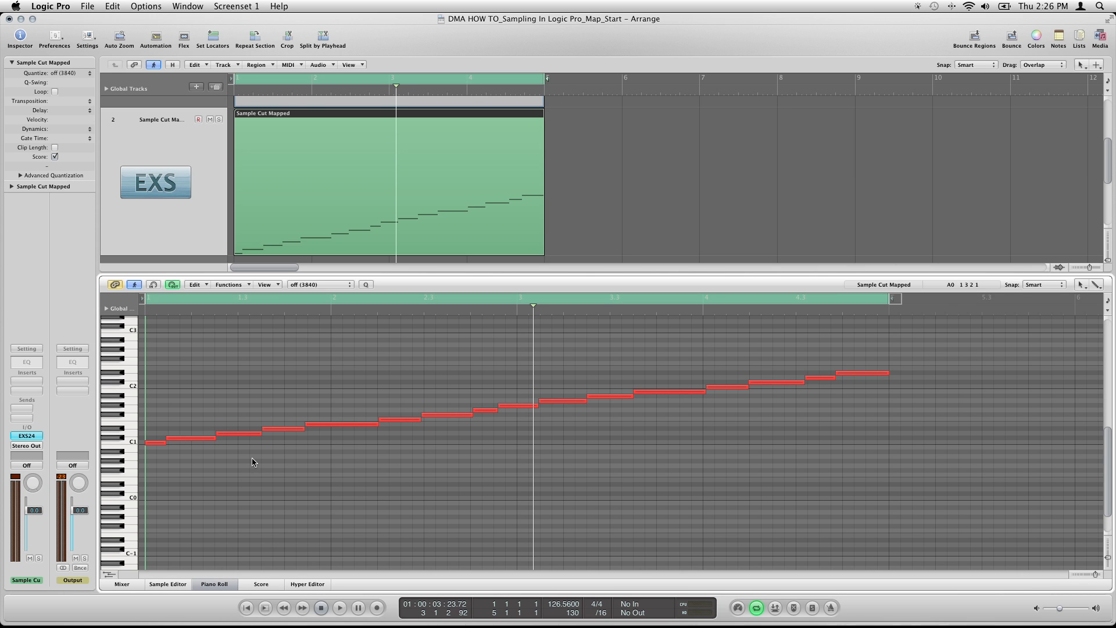
key("space")
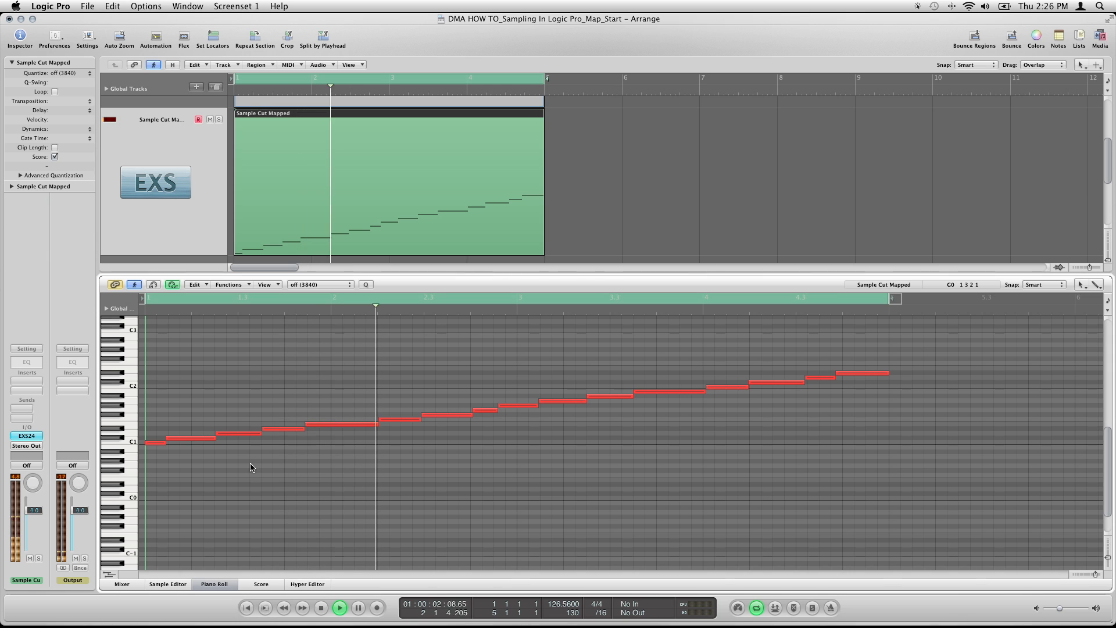
key("space")
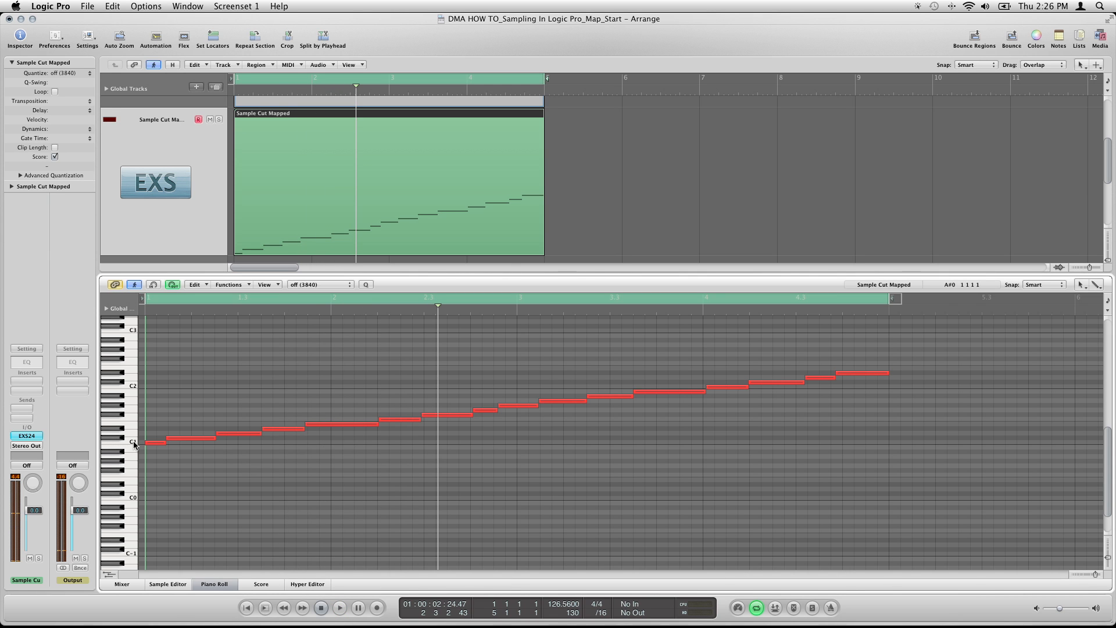
Audition the mapped slices on the Piano Roll keyboard from C1 up to D#1
left_click(130, 441)
left_click(120, 437)
left_click(128, 434)
left_click(121, 431)
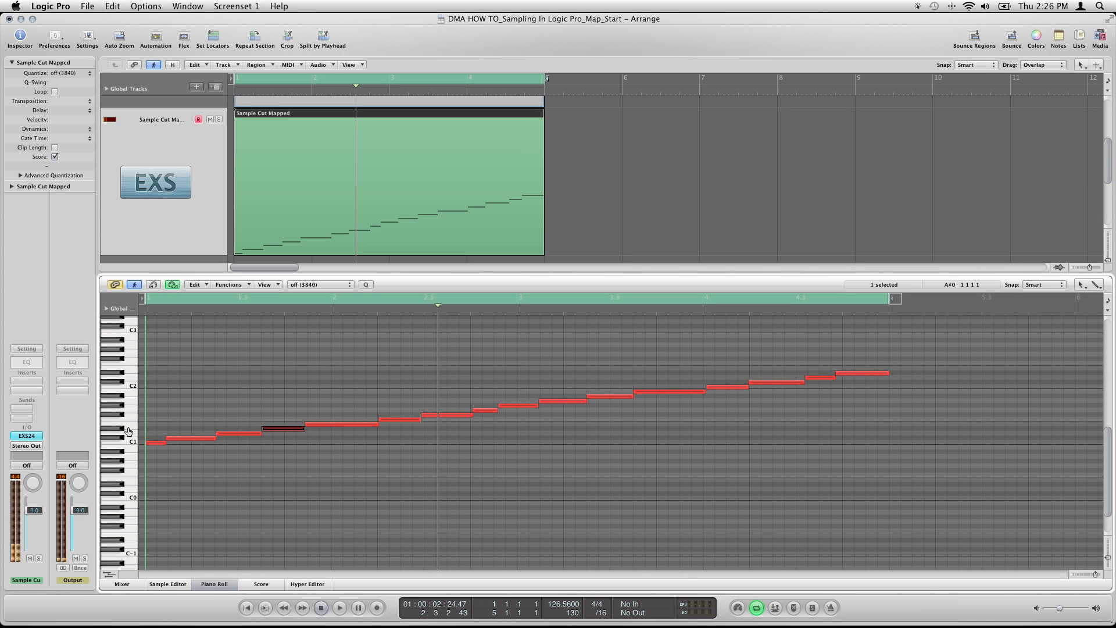
Close the Piano Roll and delete the Sample Cut Mapped MIDI region from the EXS track
left_click(217, 585)
key("Delete")
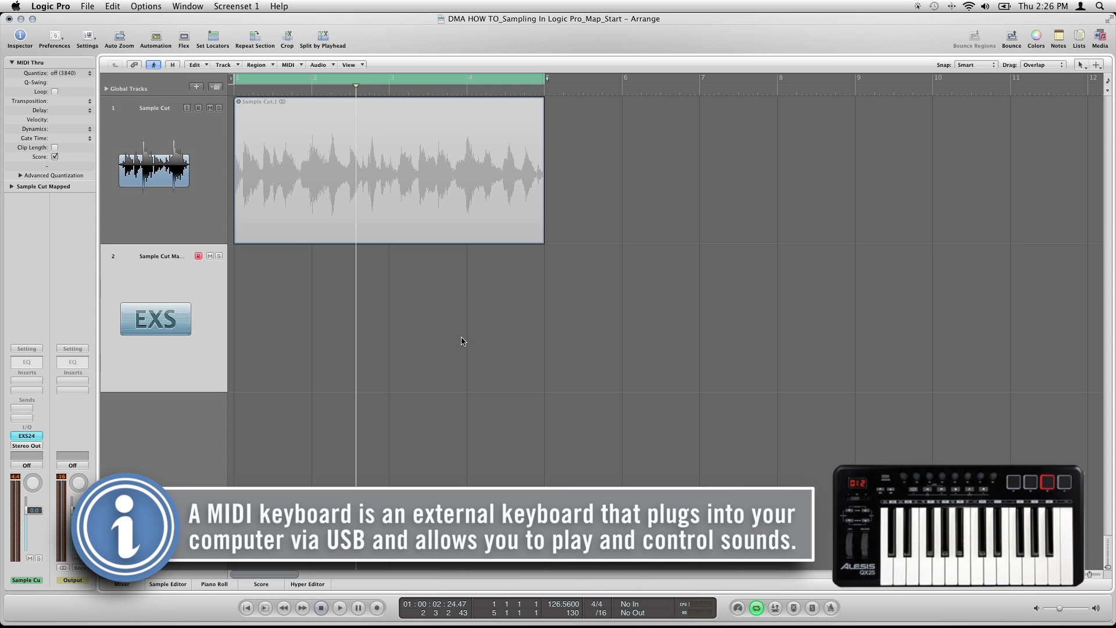
Show the on-screen musical typing keyboard, place it below the EXS track, and set its octave to 1
key("super+k")
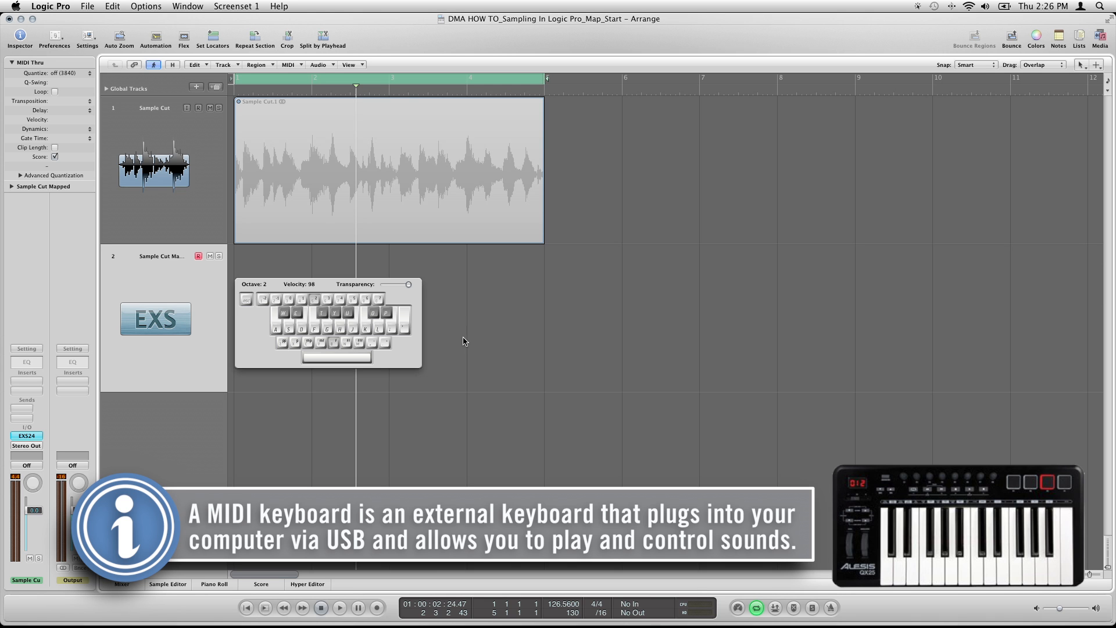
left_click_drag(381, 290, 473, 419)
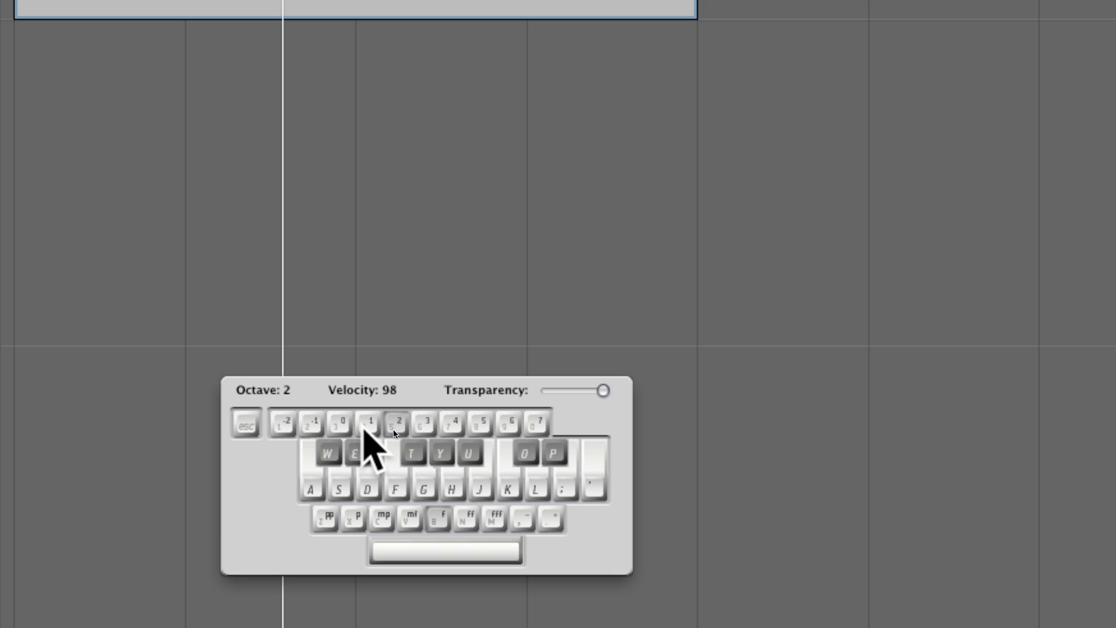
left_click(367, 431)
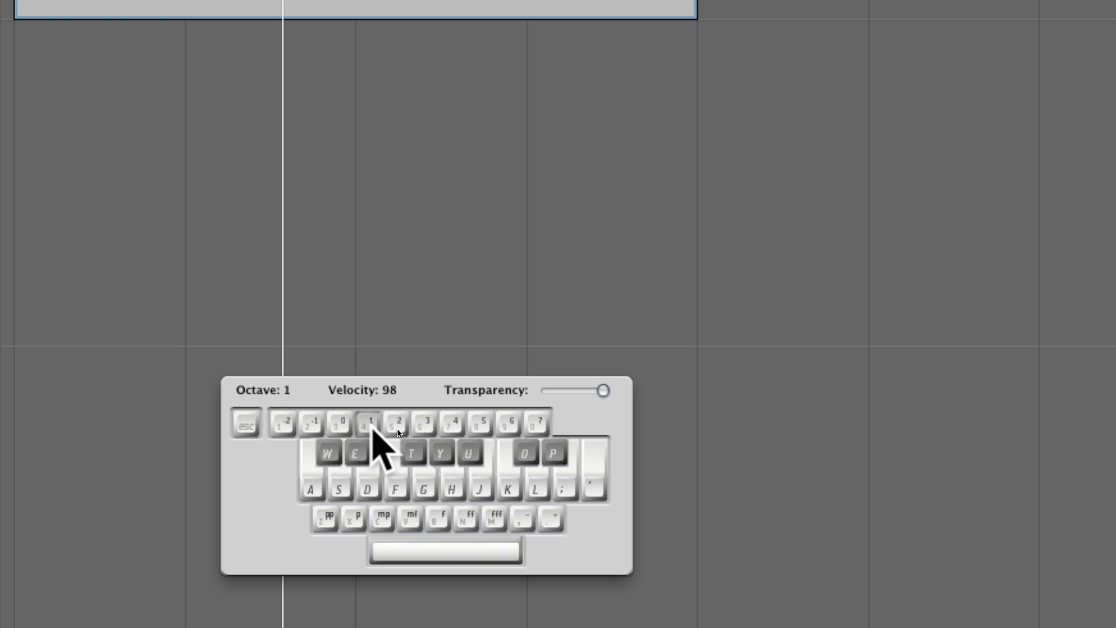
Turn on the metronome click for playback and recording
key("alt+super+minus")
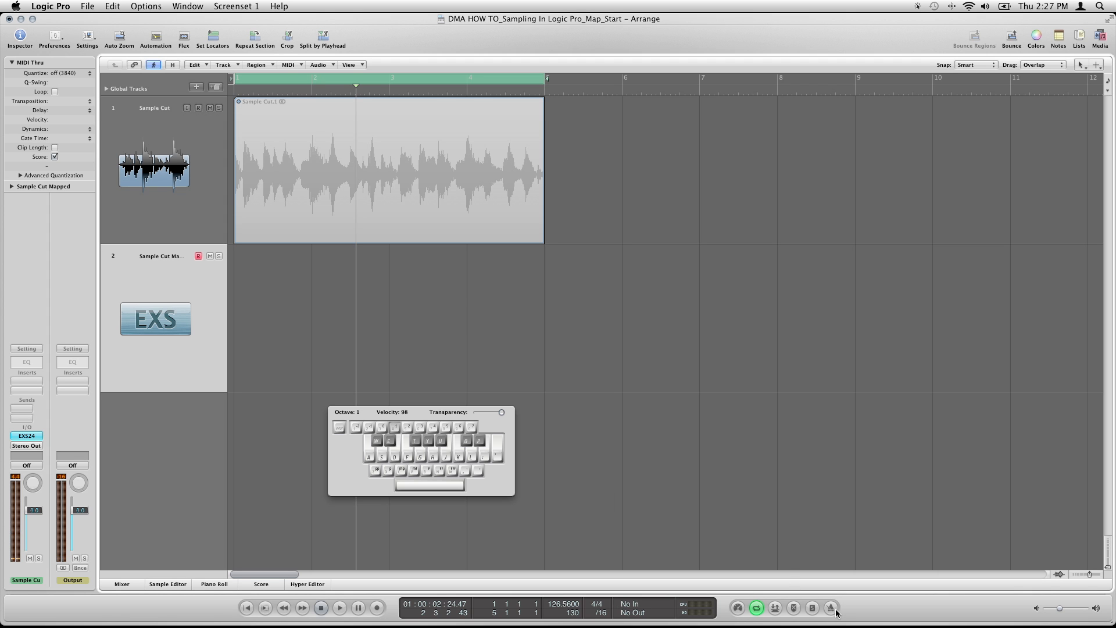
key("alt+super+equal")
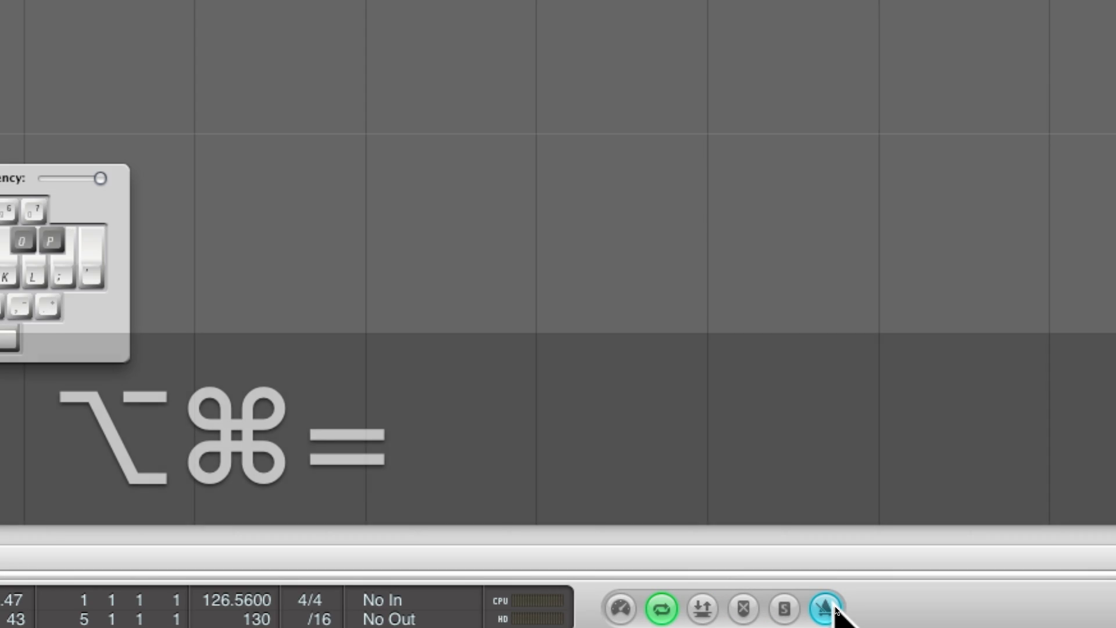
key("alt+super+minus")
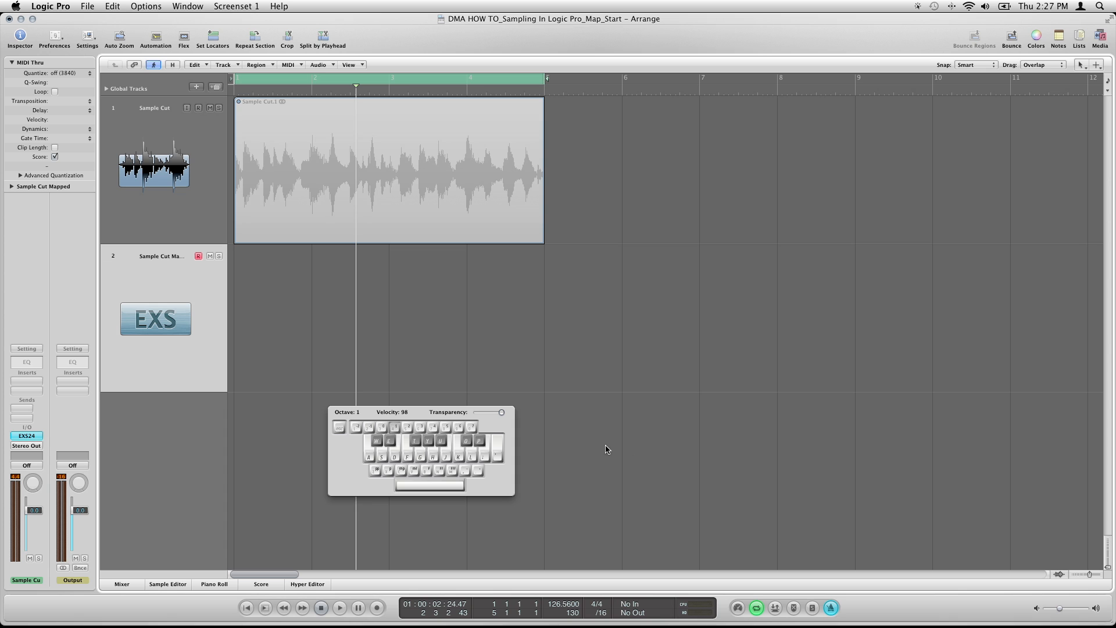
Play the four-bar cycle and rehearse triggering slices with notes such as E1 and F1, stopping playback at the end
key("space")
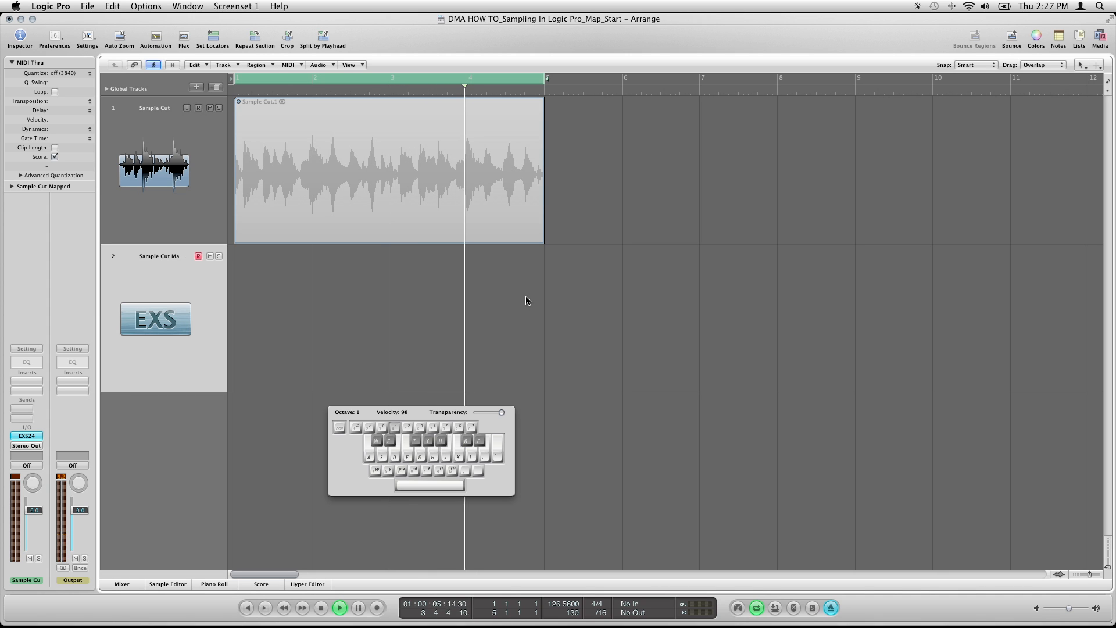
key("h")
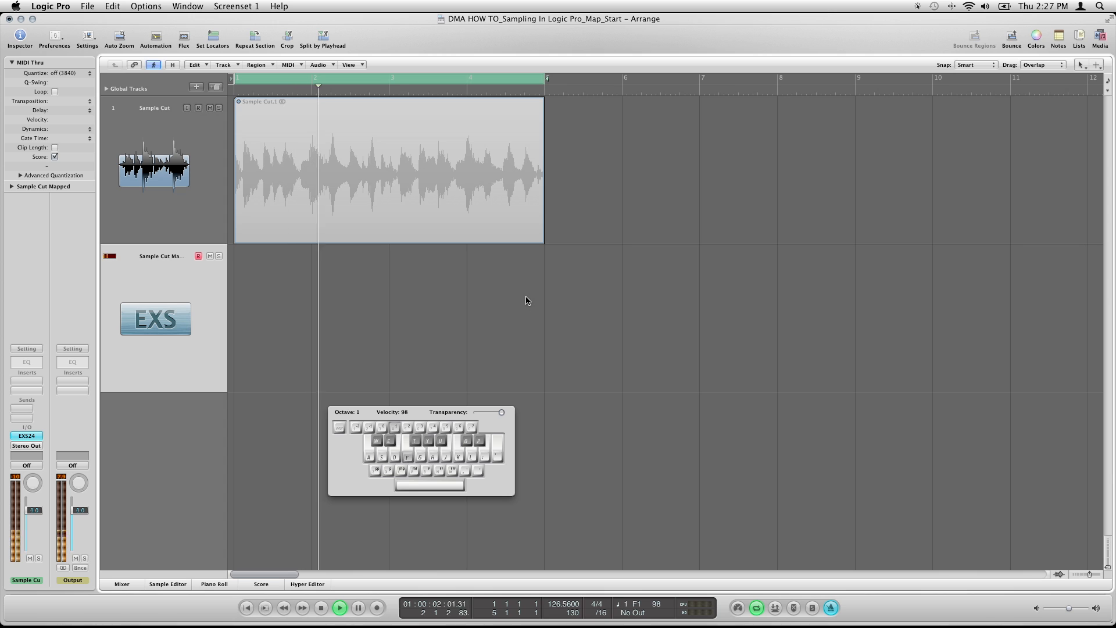
key("f")
key("h")
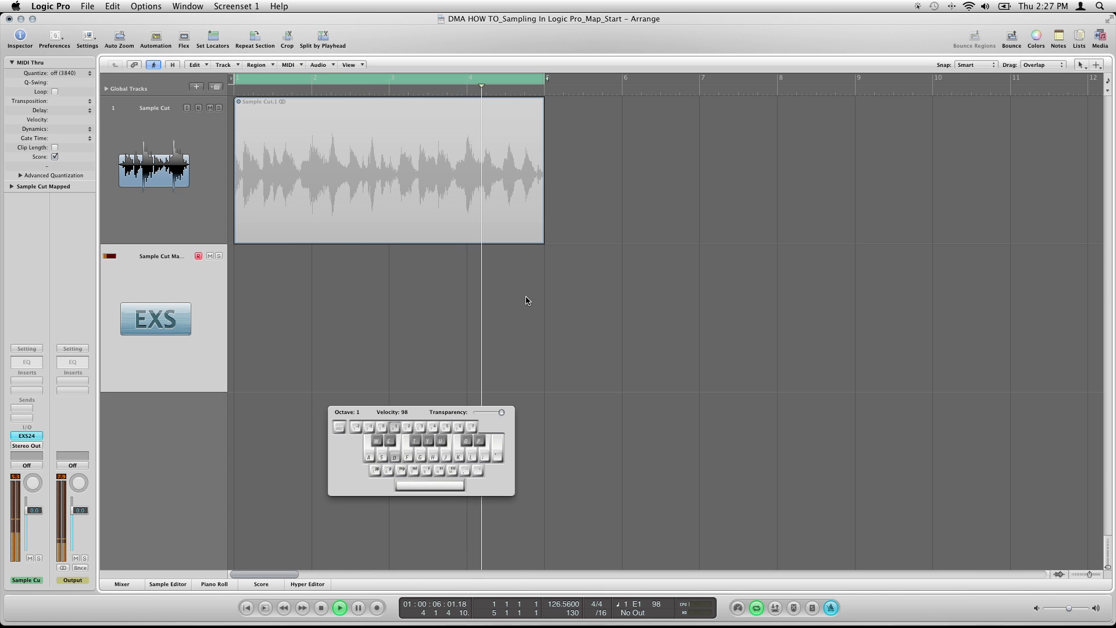
key("d")
key("space")
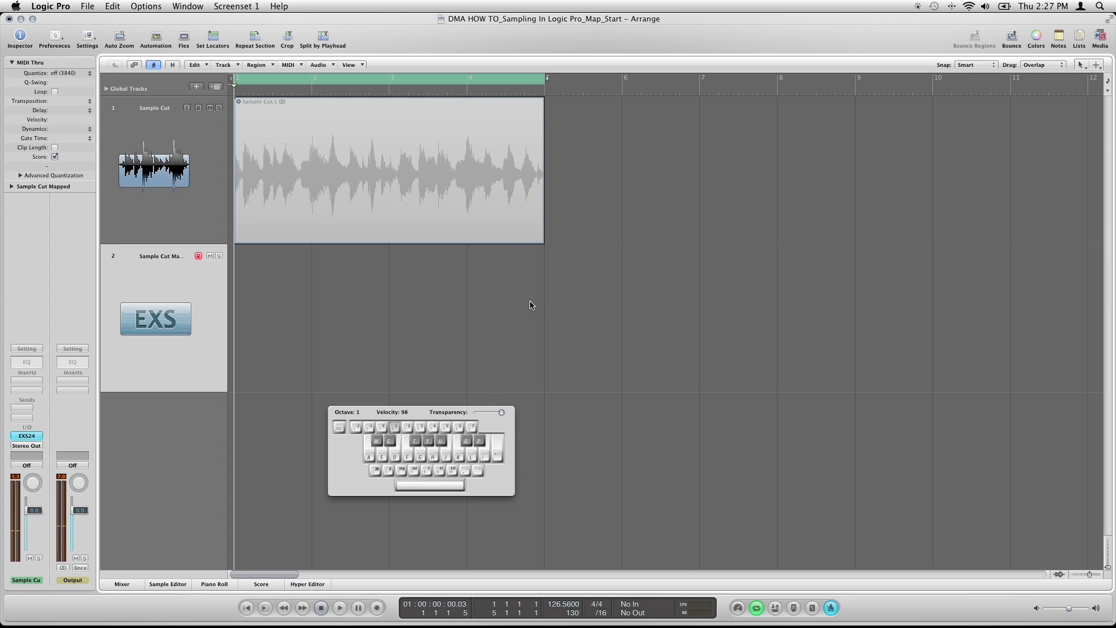
Record a MIDI performance of the slices across bars 1 to 4 on the Sample Cut Mapped track
left_click(378, 608)
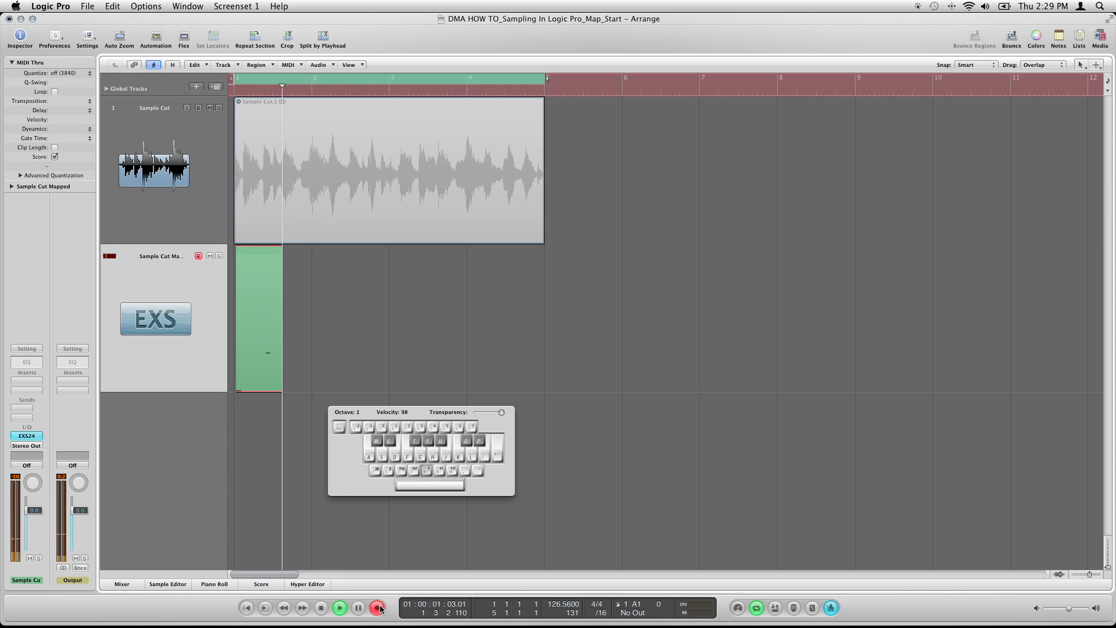
key("j")
key("a")
key("a")
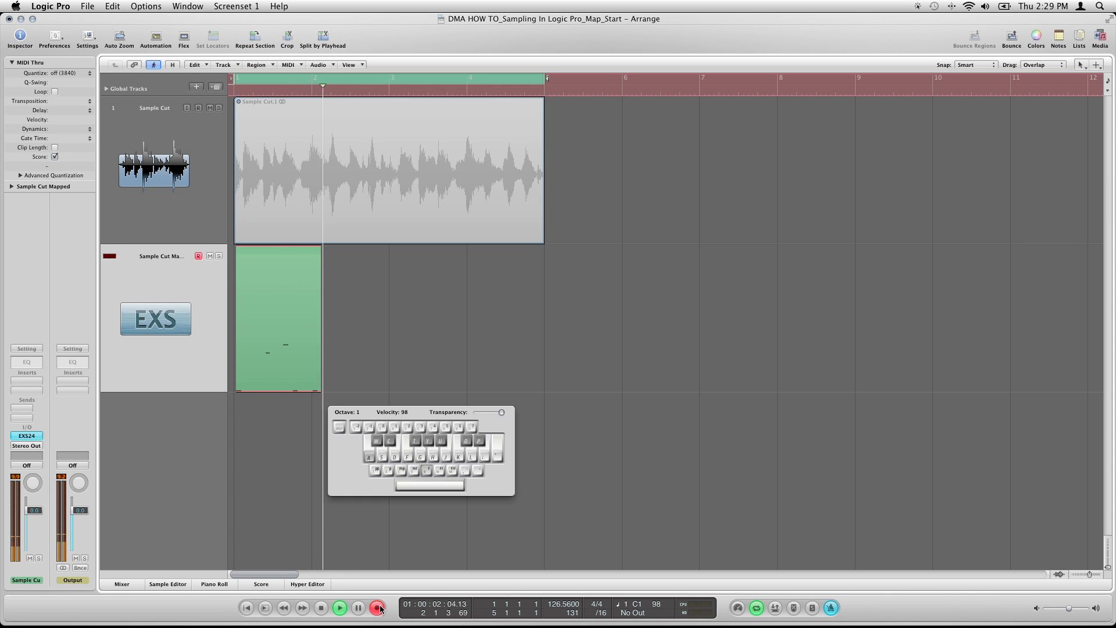
key("h")
key("d")
key("f")
key("f")
key("f")
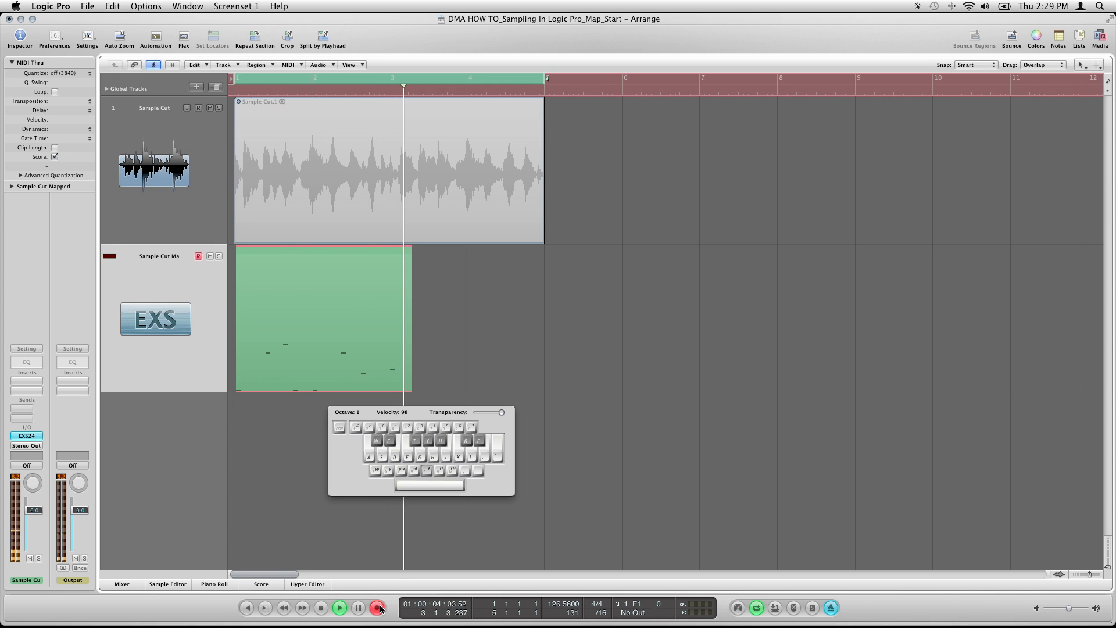
key("f")
key("t")
key("t")
key("t")
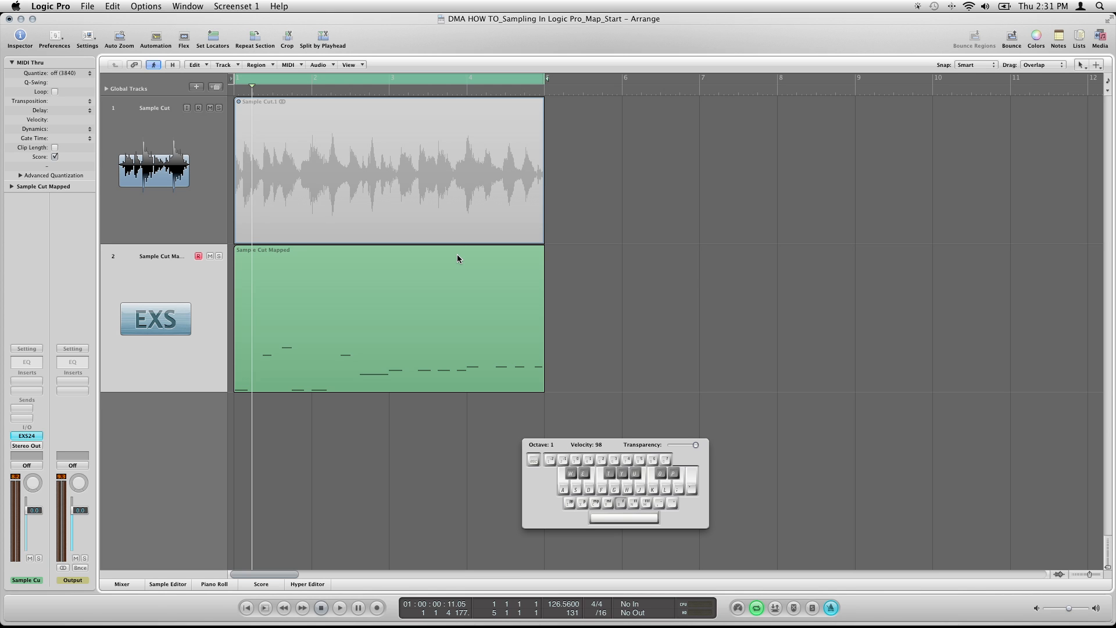
key("space")
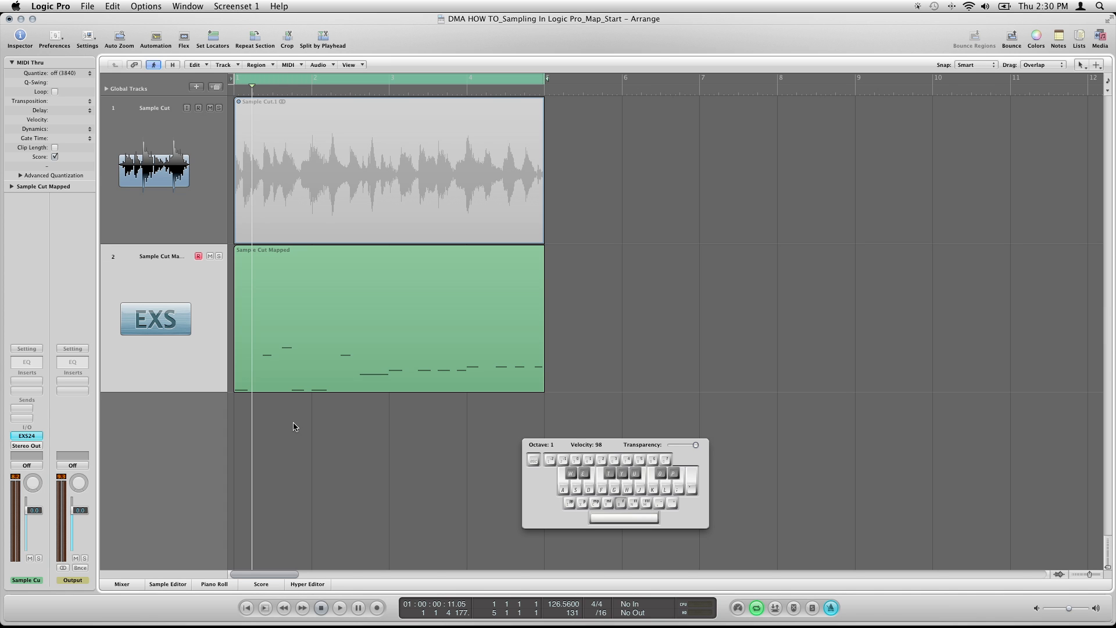
Switch to the DMA HOW TO_Sampling In Logic Pro_Mapped project, hide its mixer, and start playing the four-bar cycle
key("ctrl+Down")
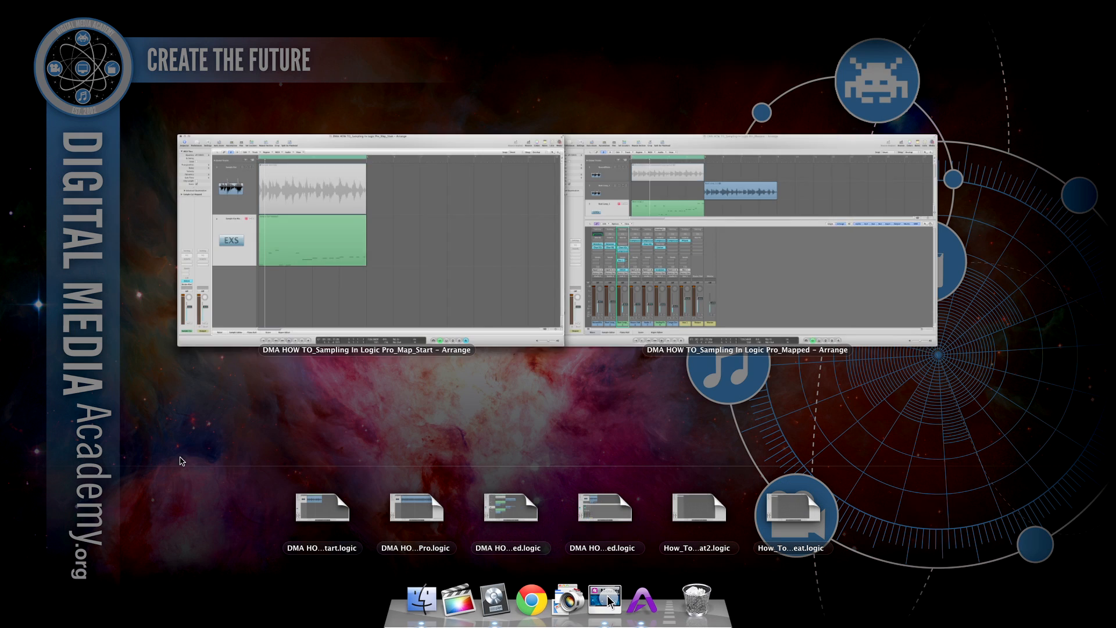
left_click(761, 250)
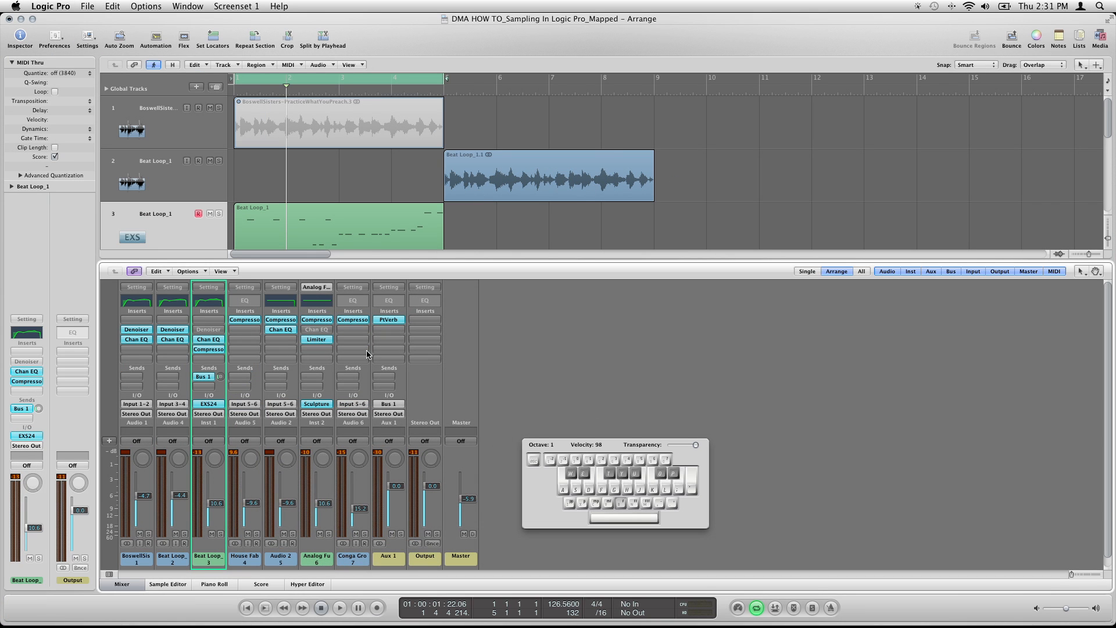
left_click(139, 583)
key("space")
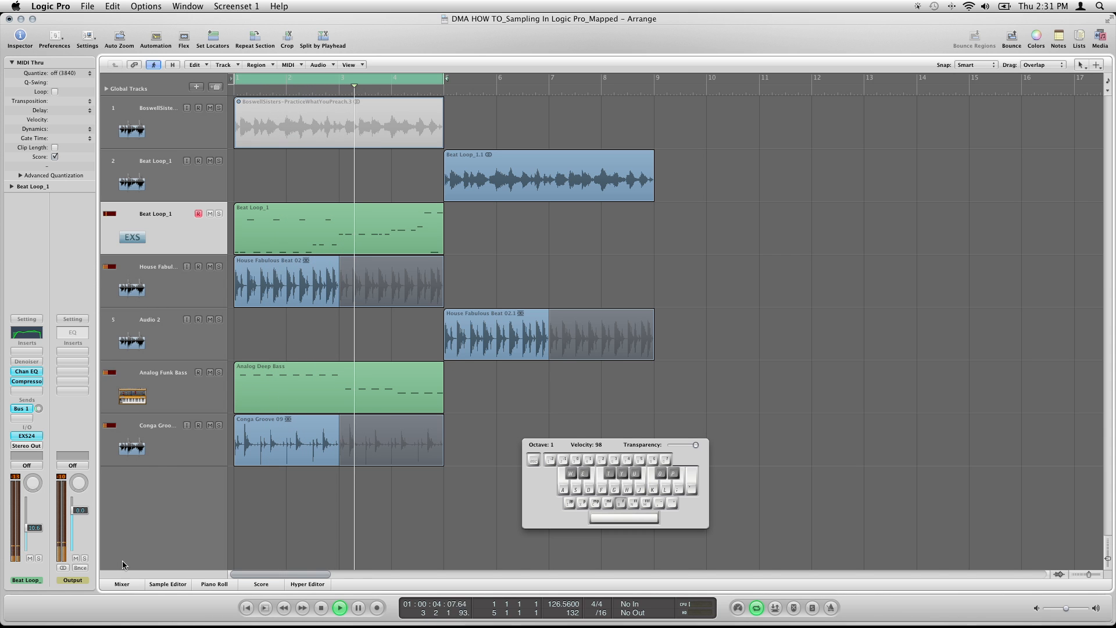
Raise the Master fader to about -4.5 dB during playback, hide the mixer again, and stop playback
left_click(122, 582)
left_click_drag(471, 496, 472, 493)
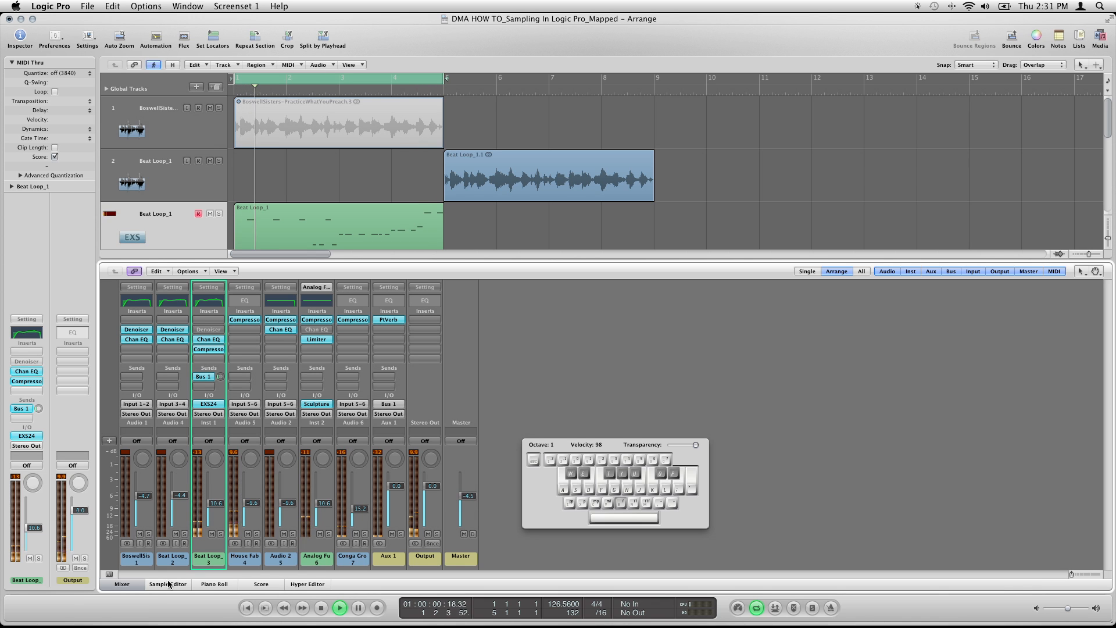
key("x")
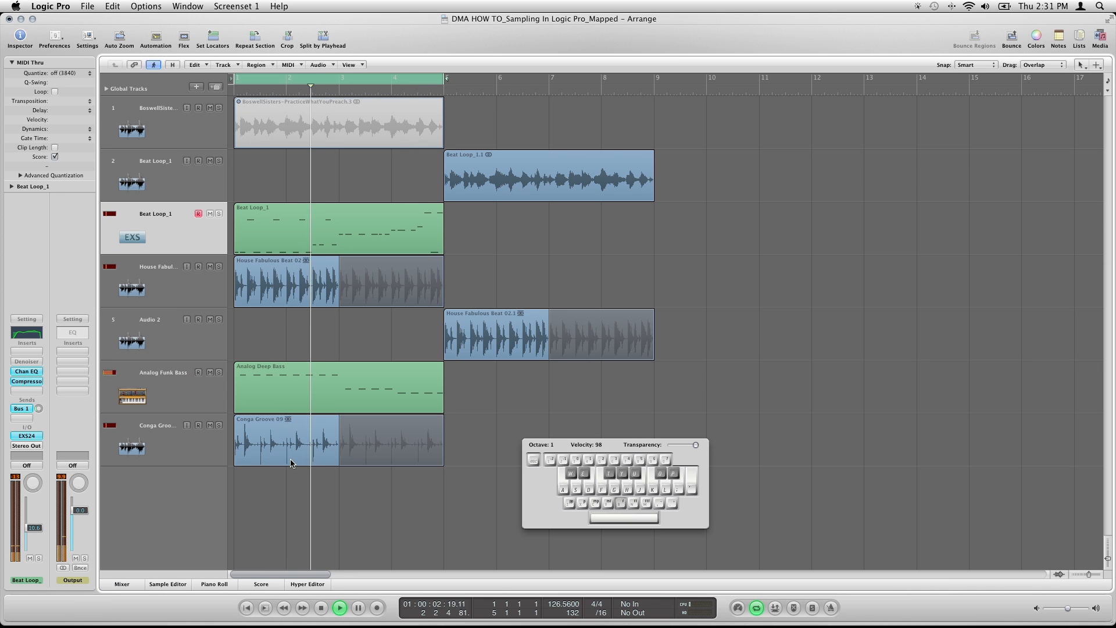
key("space")
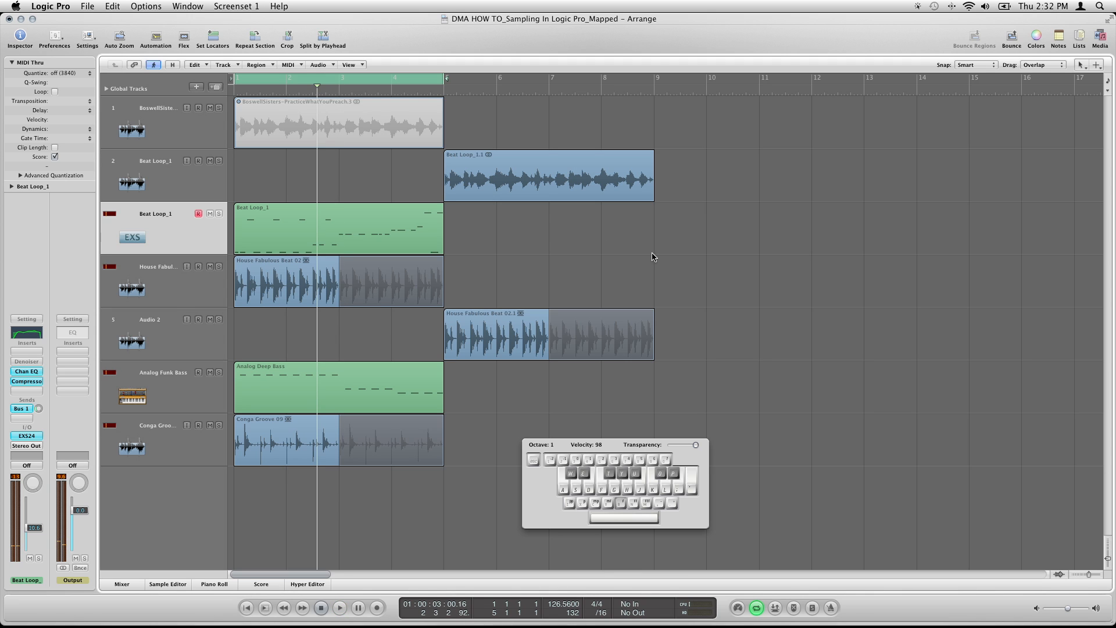
Hide the musical typing keyboard and play the original BoswellSisters sample on its own, with its track soloed and its region unmuted
left_click(219, 108)
left_click(267, 113)
key("m")
key("space")
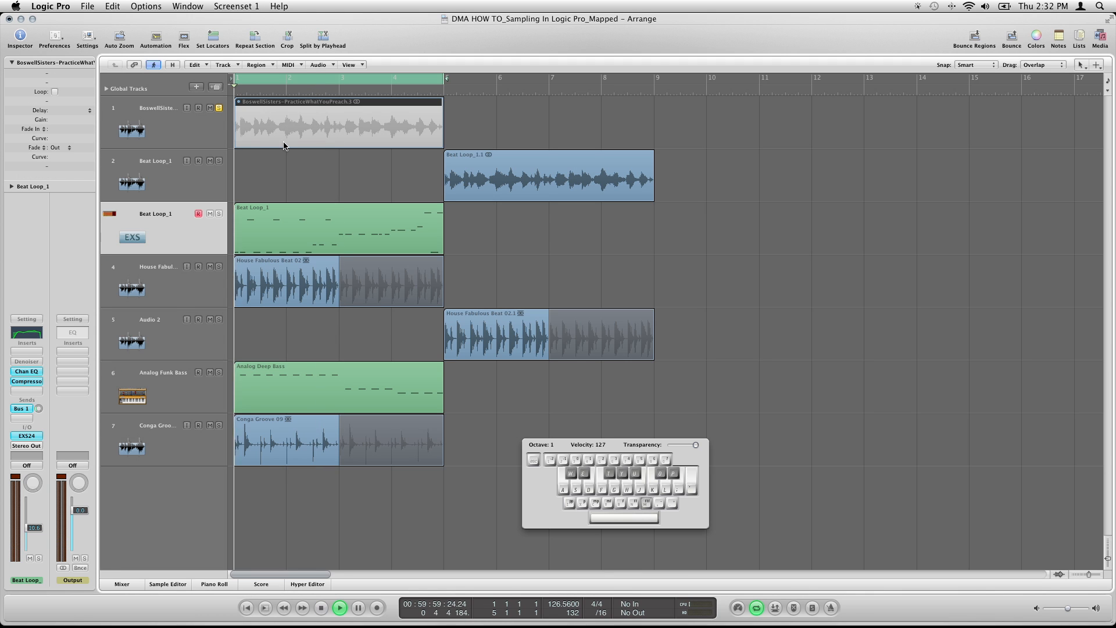
key("Caps_Lock")
key("m")
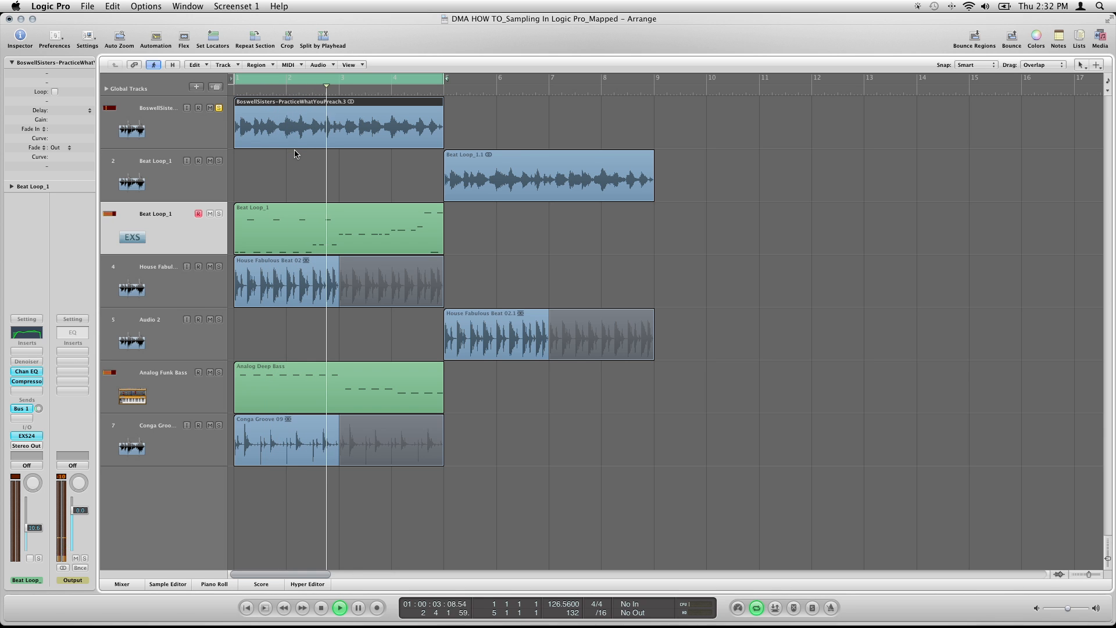
key("space")
Unsolo and mute the BoswellSisters track, and play the full arrangement with the remapped Beat Loop_1 performance
left_click(218, 108)
left_click(211, 108)
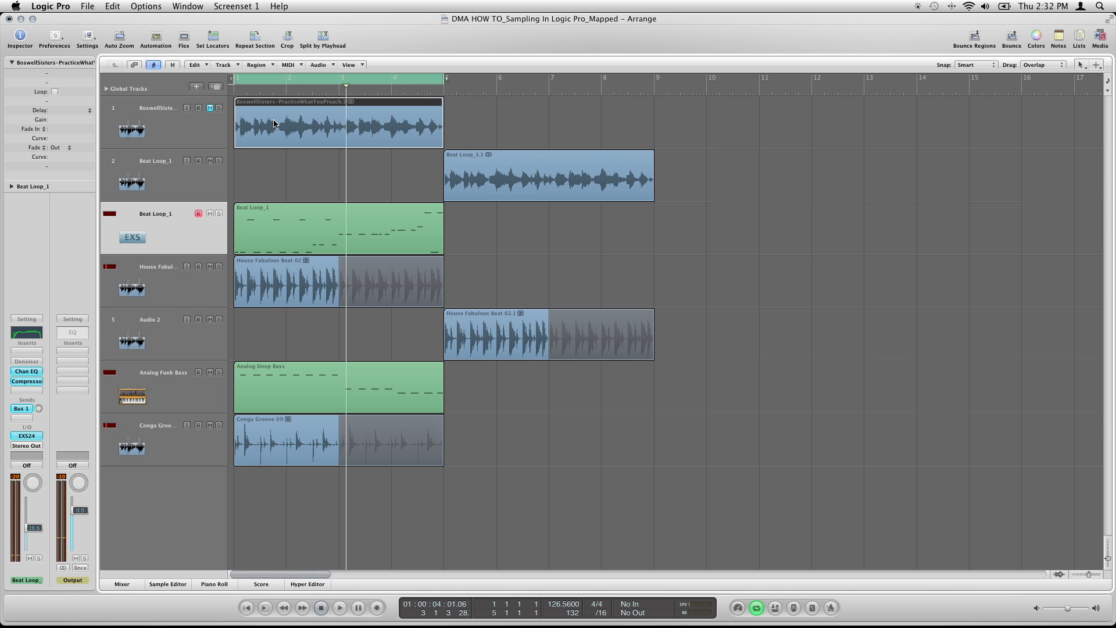
key("space")
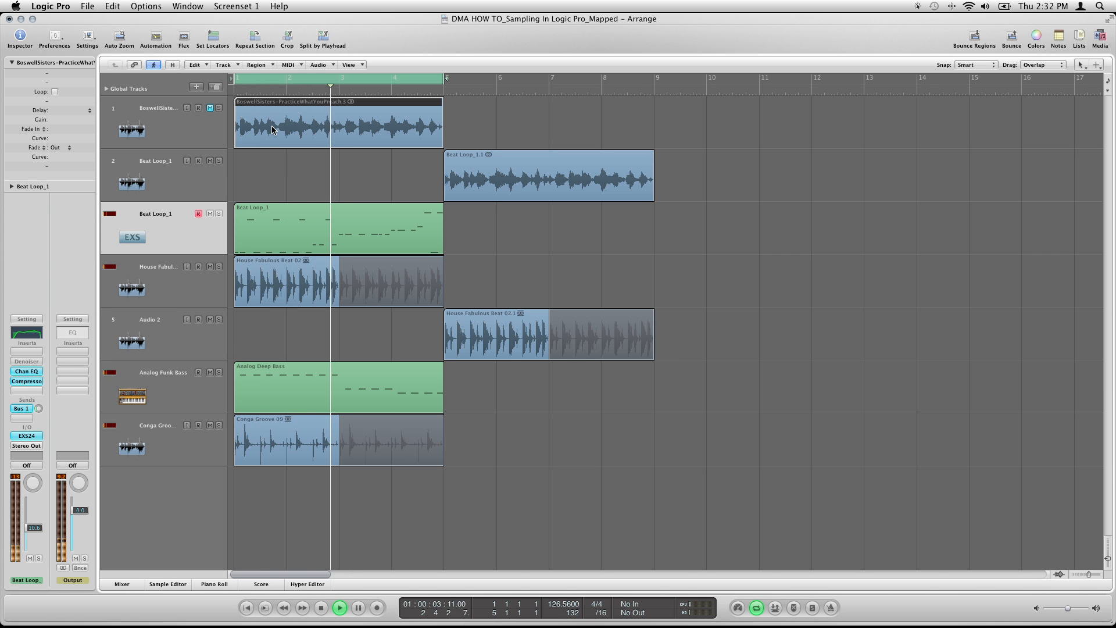
key("space")
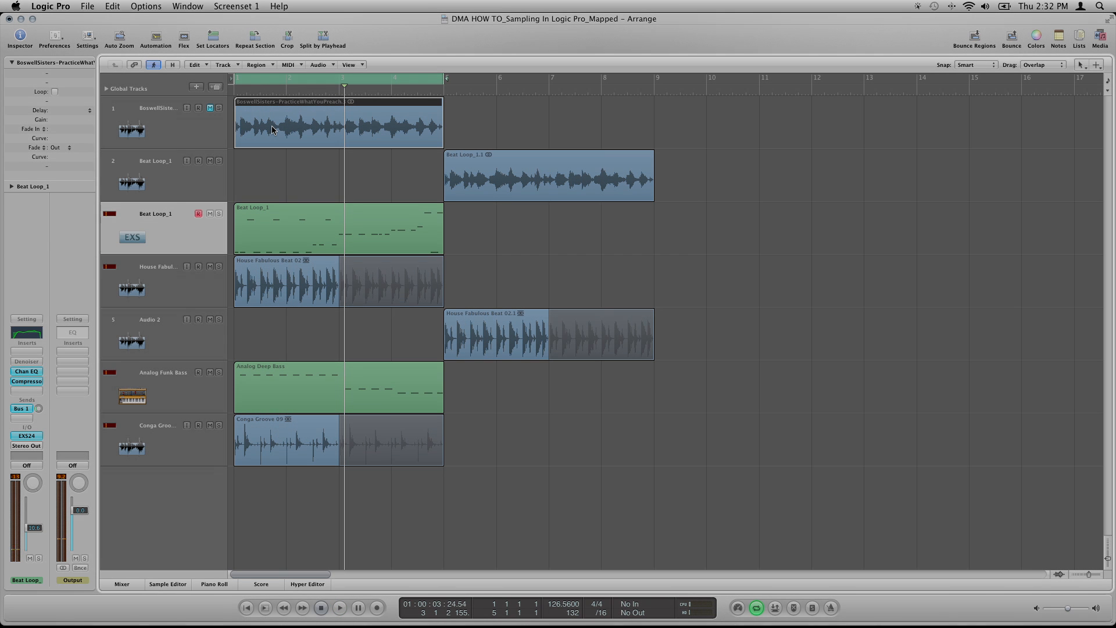